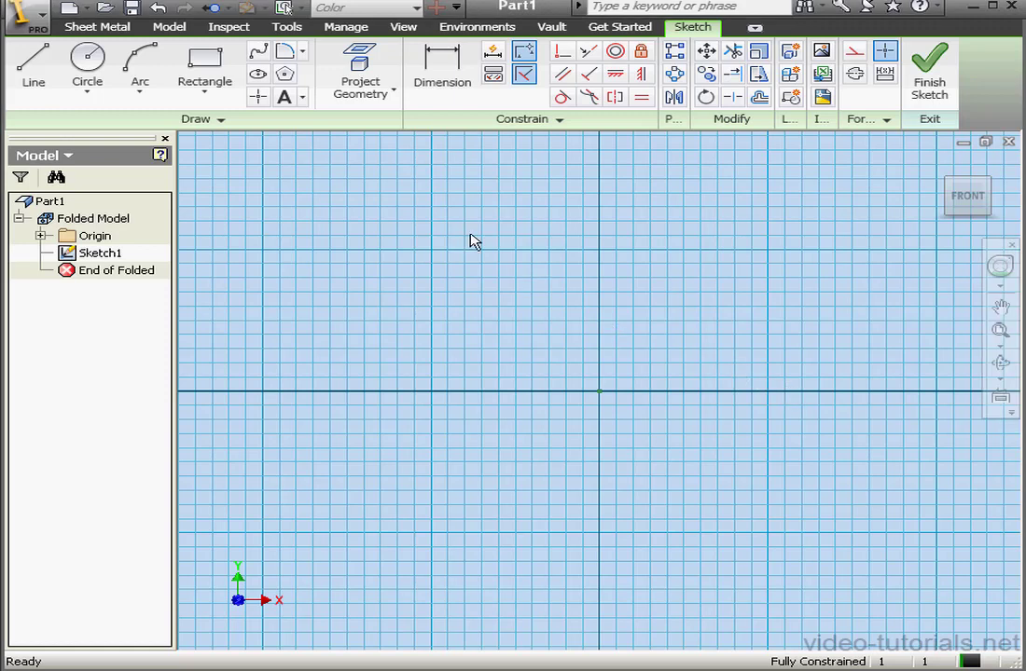
# Sketch a two-point rectangle in the upper-left quadrant beside the sketch origin
pyautogui.click(212, 73)
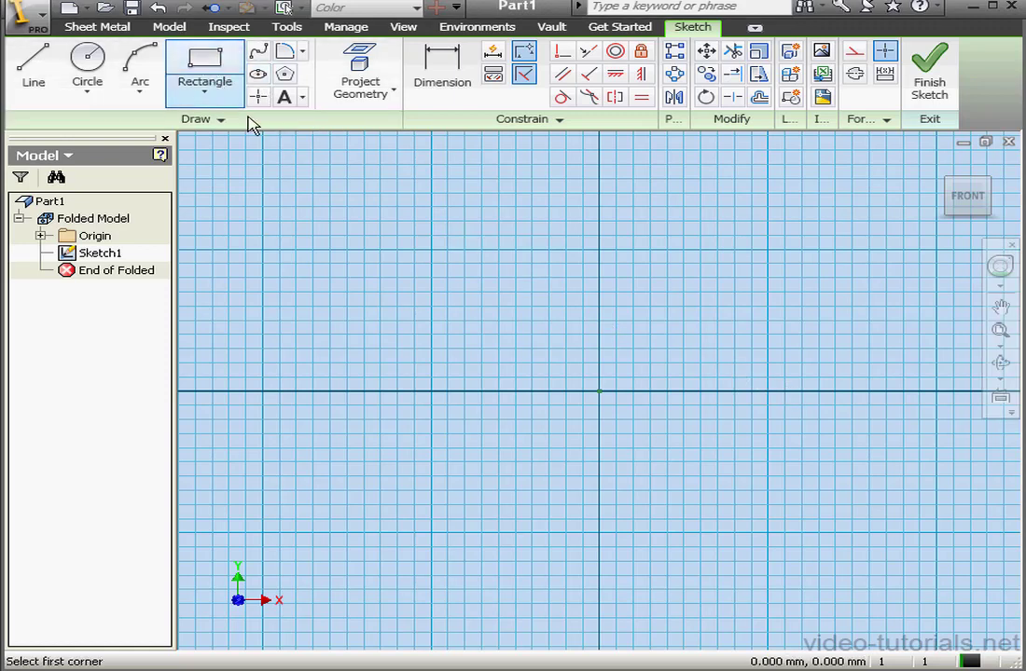
pyautogui.click(428, 249)
pyautogui.click(577, 382)
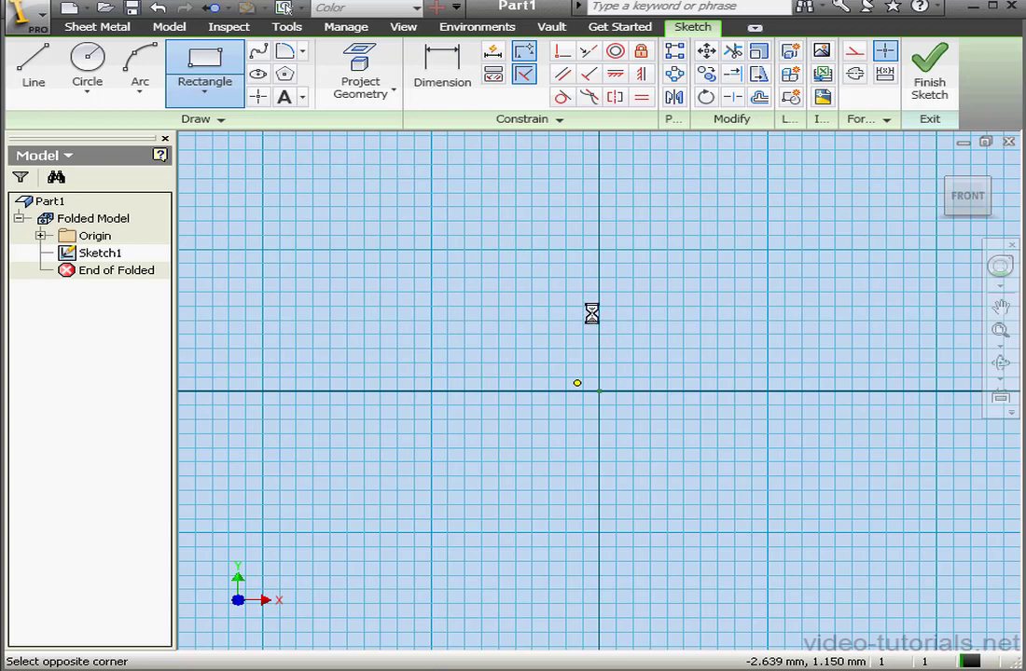
# Draw a vertical line between the midpoints of the rectangle's top and bottom edges and convert it to construction geometry
pyautogui.click(34, 67)
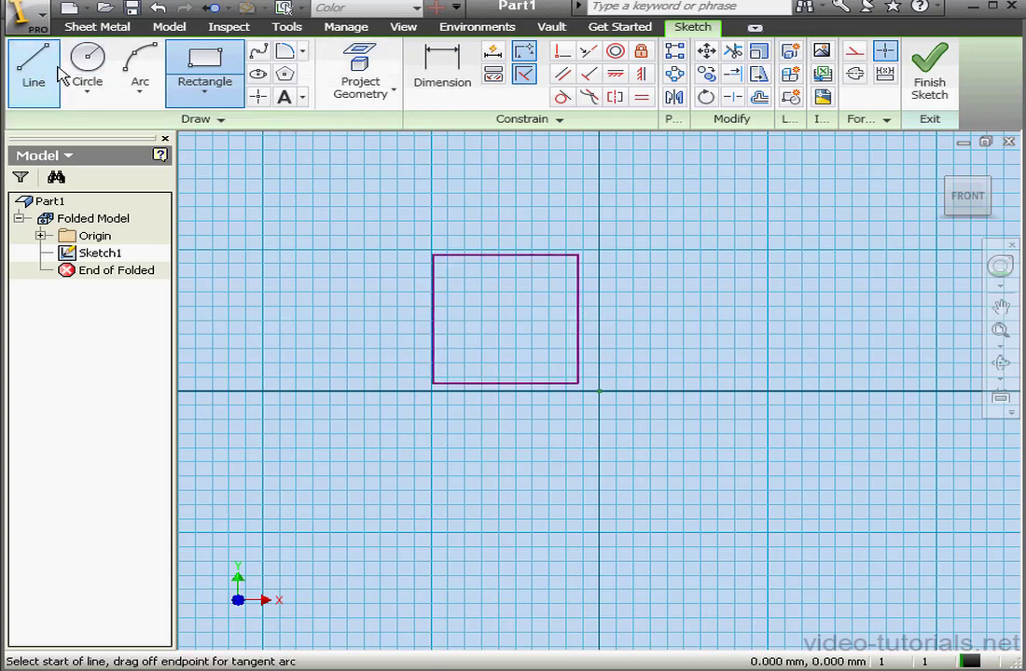
pyautogui.click(504, 255)
pyautogui.click(504, 382)
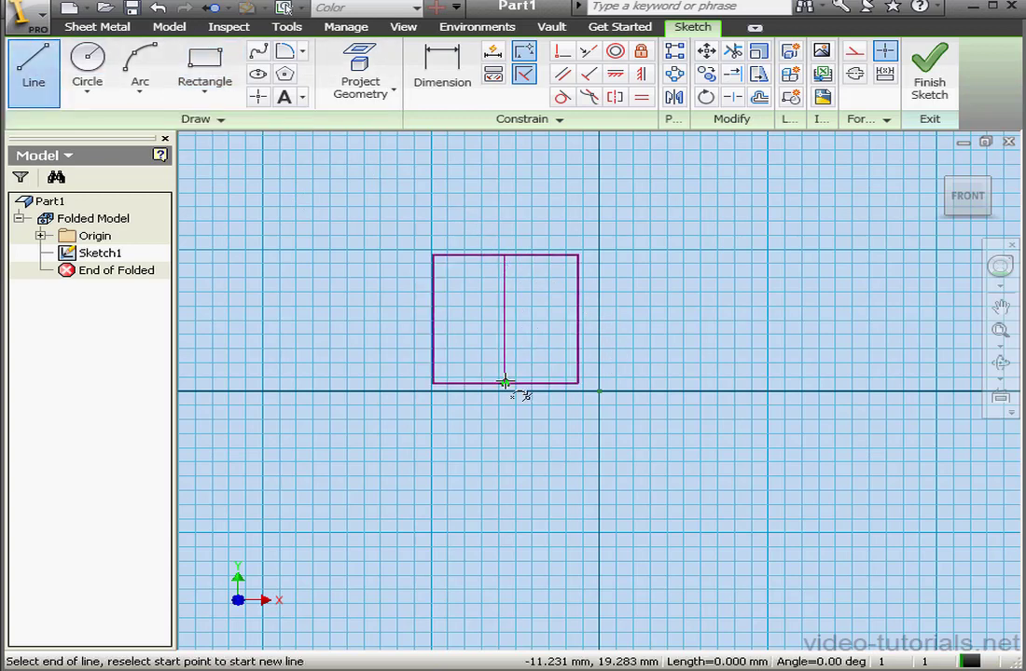
pyautogui.click(505, 383)
pyautogui.rightClick(530, 348)
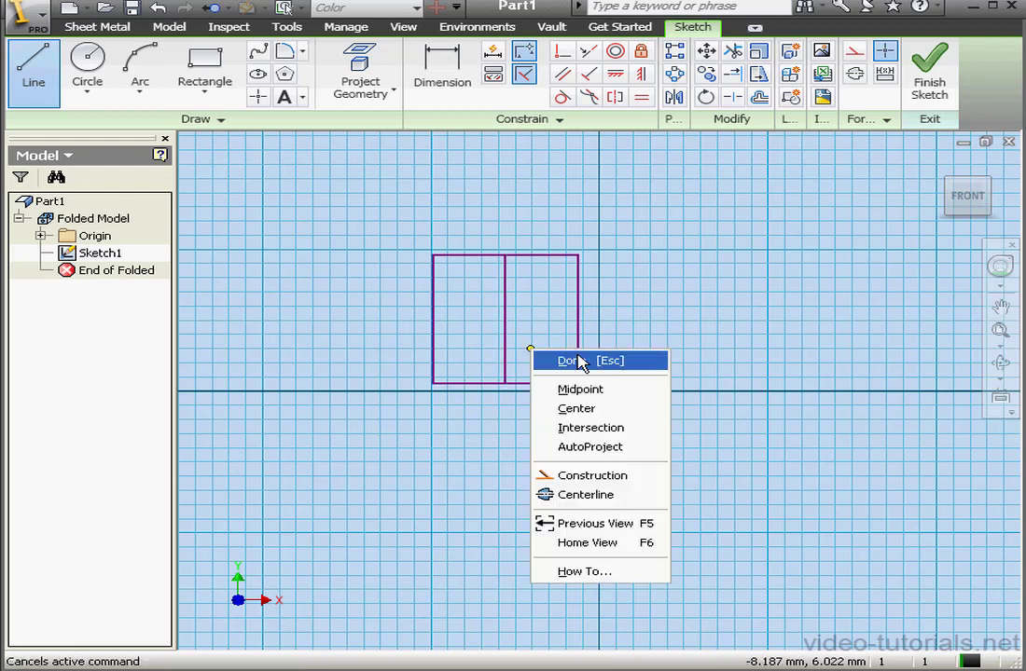
pyautogui.click(579, 361)
pyautogui.click(507, 343)
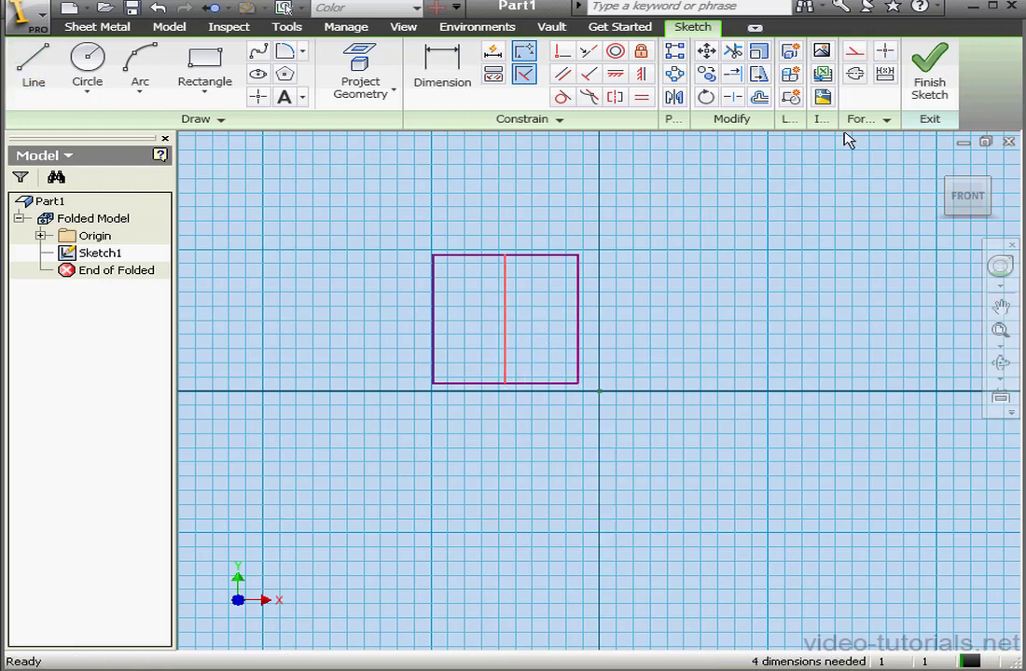
pyautogui.click(855, 51)
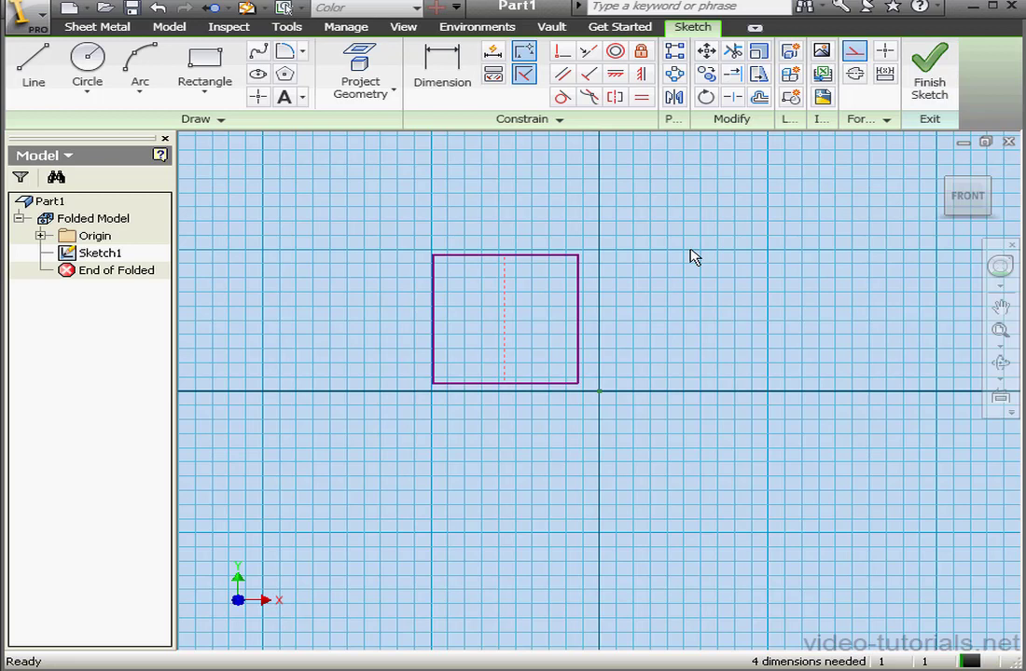
# Centre the rectangle by making the construction line's midpoint coincident with the sketch origin
pyautogui.click(564, 54)
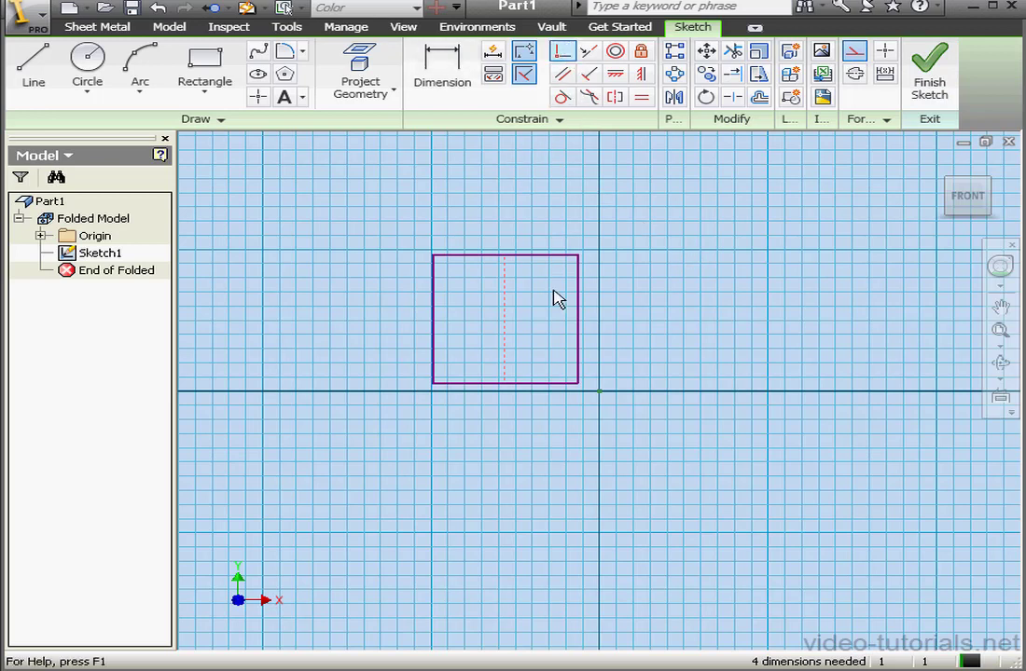
pyautogui.click(505, 319)
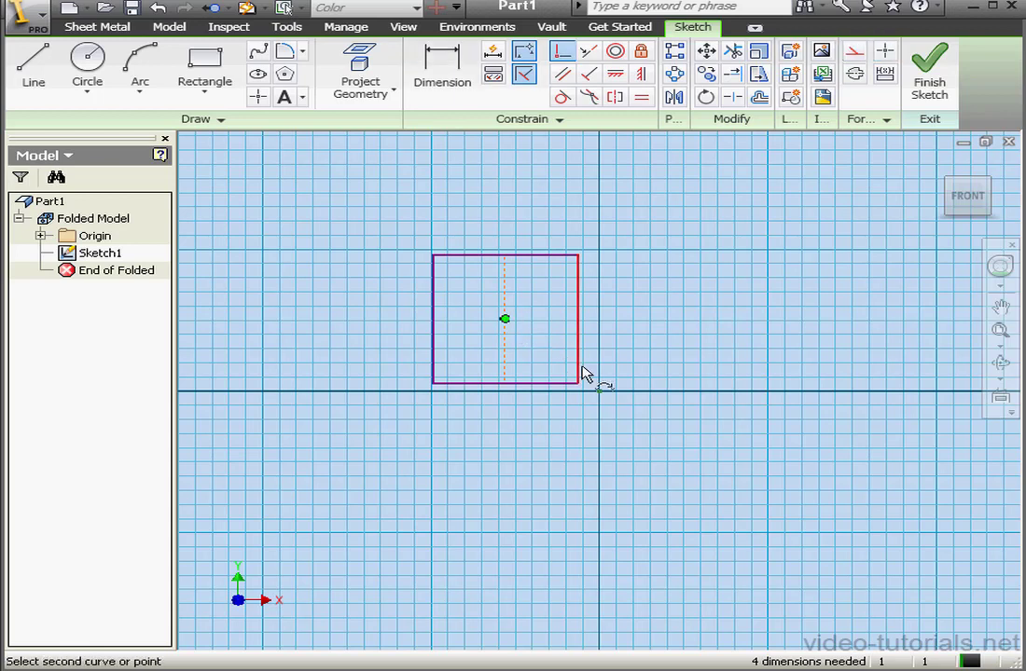
pyautogui.click(601, 391)
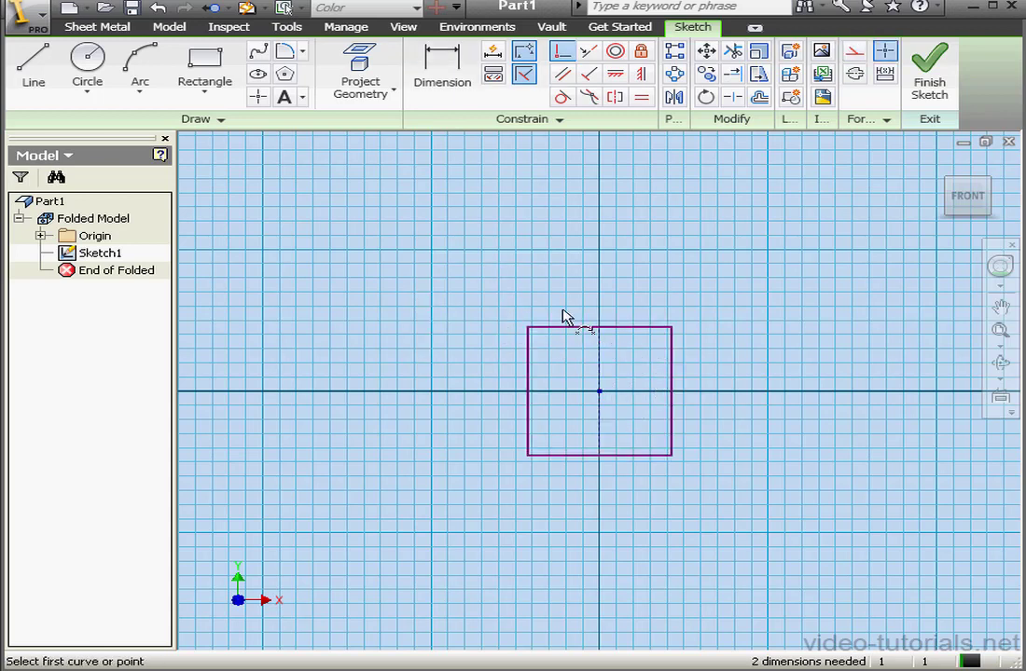
# Apply an Equal constraint between the rectangle's top and right edges
pyautogui.click(642, 99)
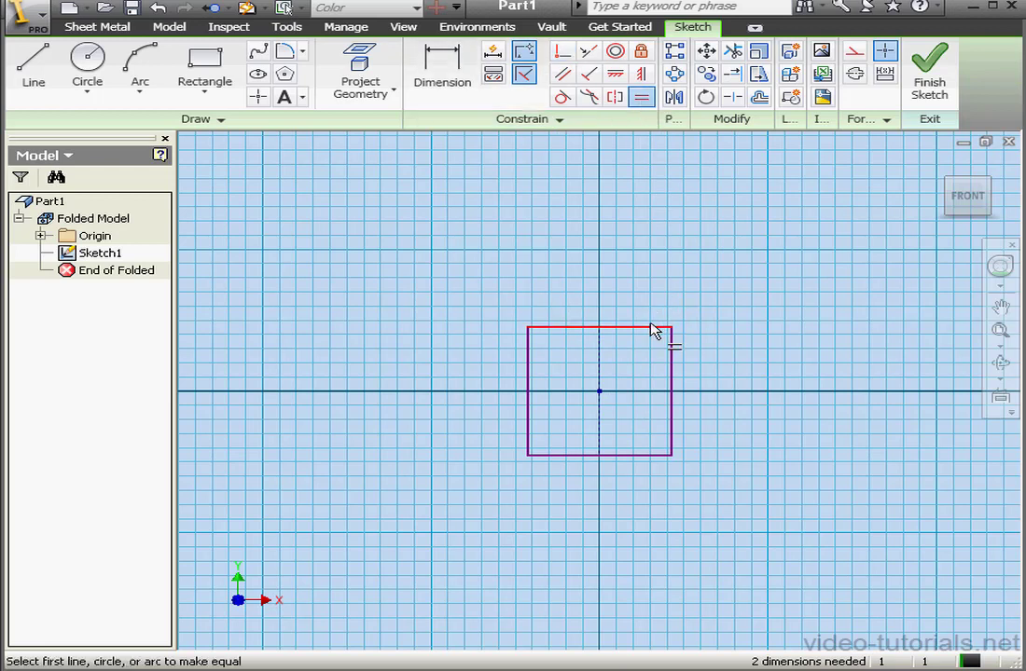
pyautogui.click(652, 328)
pyautogui.click(672, 359)
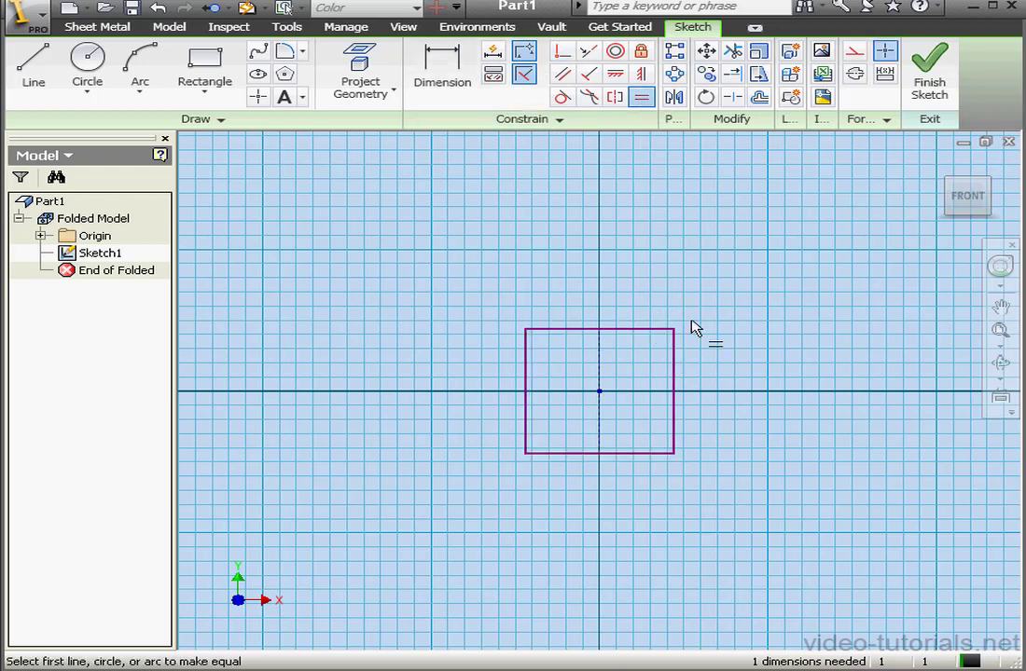
# Dimension the square's right edge at 40 mm and finish the sketch
pyautogui.click(466, 89)
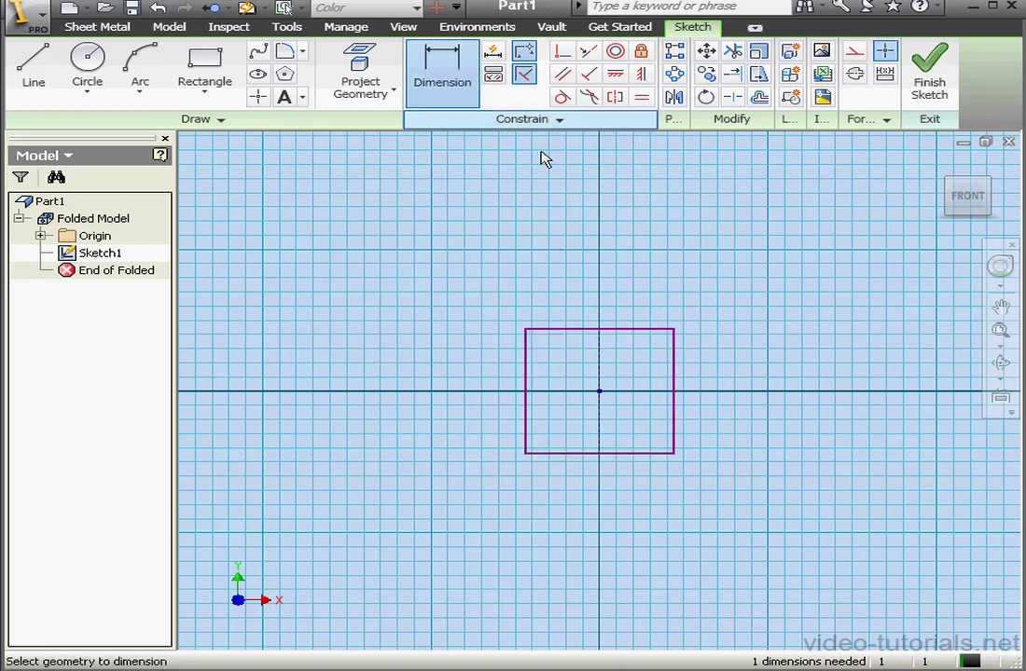
pyautogui.click(675, 380)
pyautogui.click(736, 373)
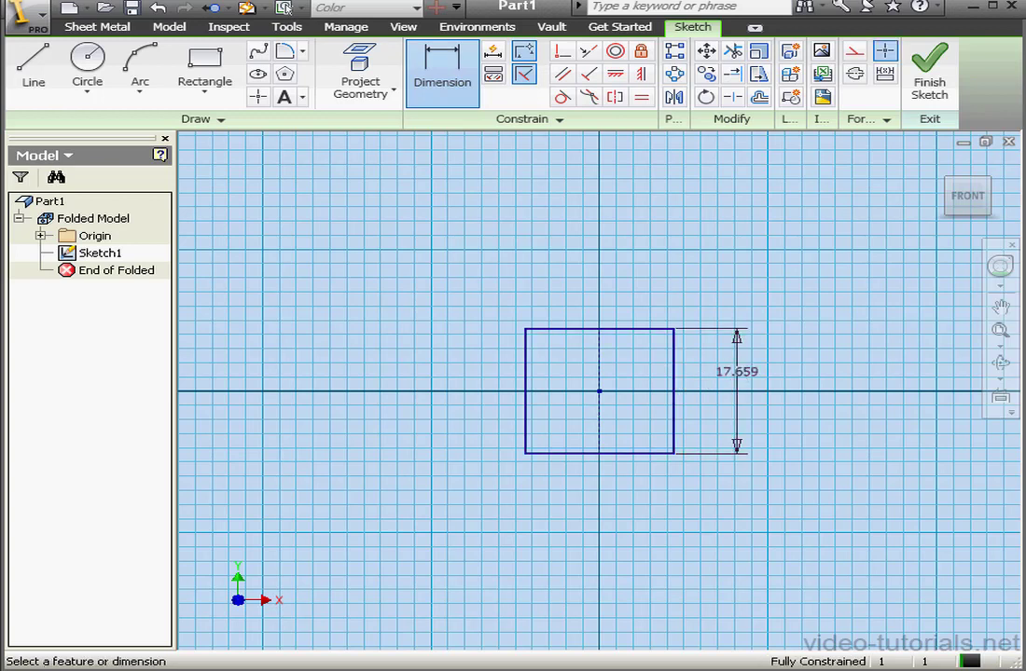
pyautogui.write('4')
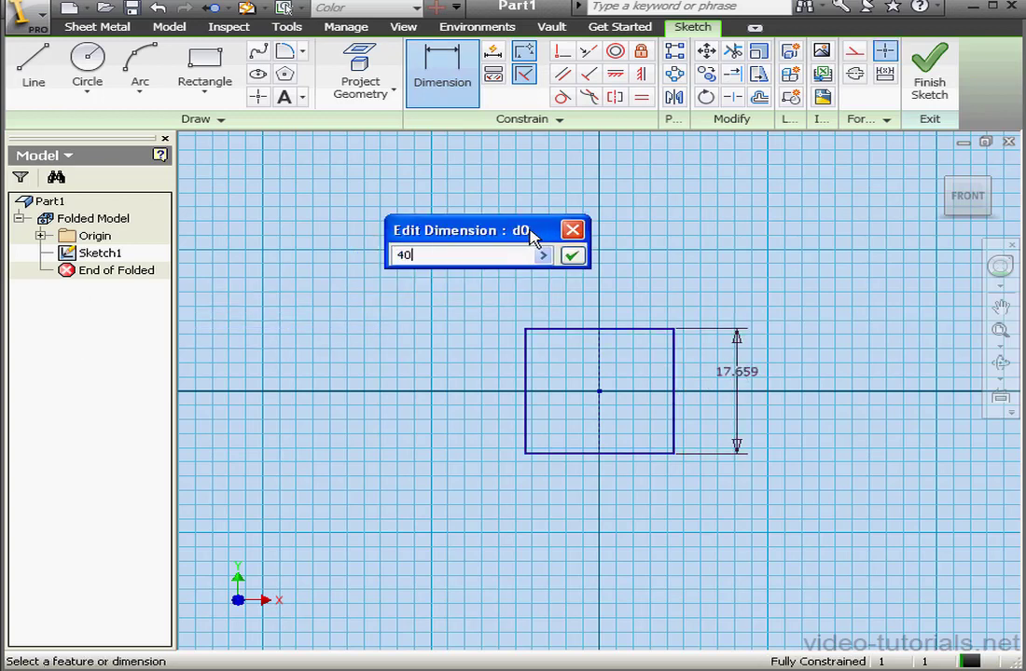
pyautogui.write('0')
pyautogui.click(573, 254)
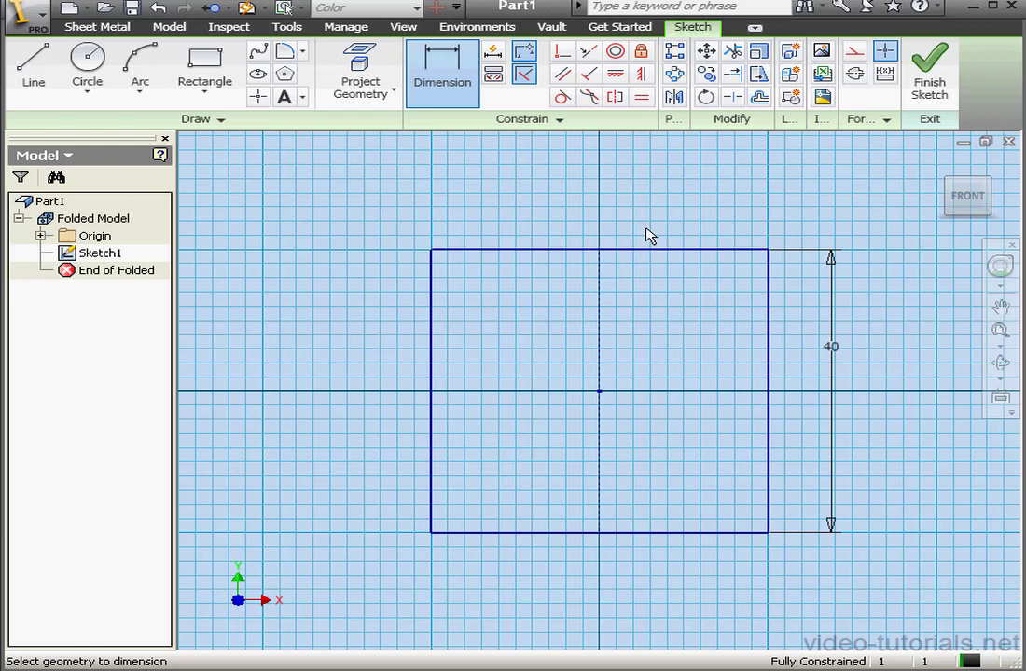
pyautogui.click(928, 83)
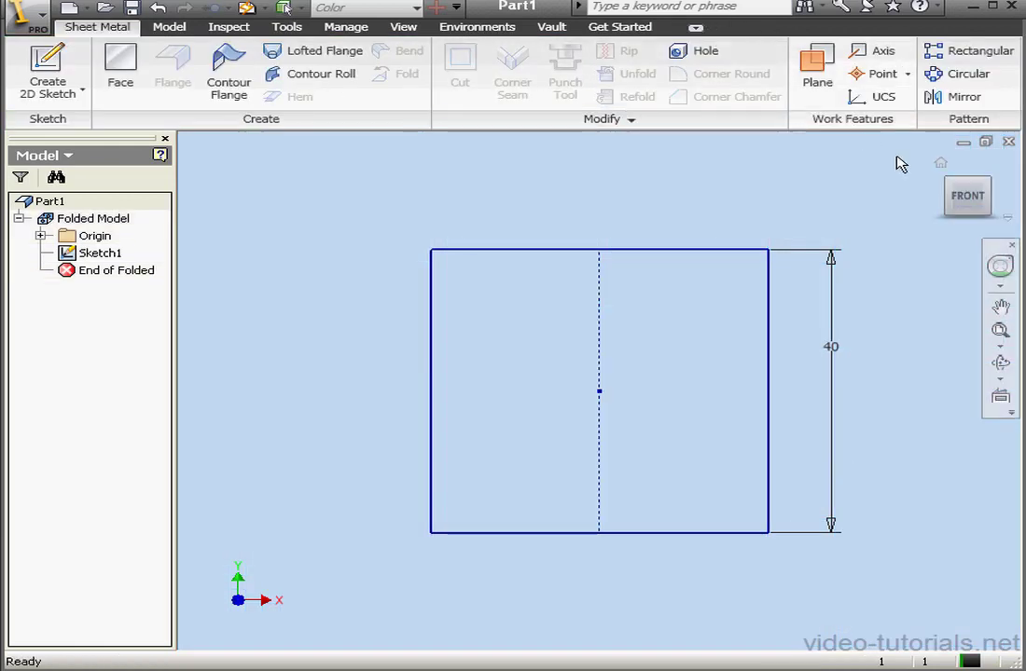
# Create a work plane offset 40 mm above the origin XY Plane, working in the home view
pyautogui.click(941, 164)
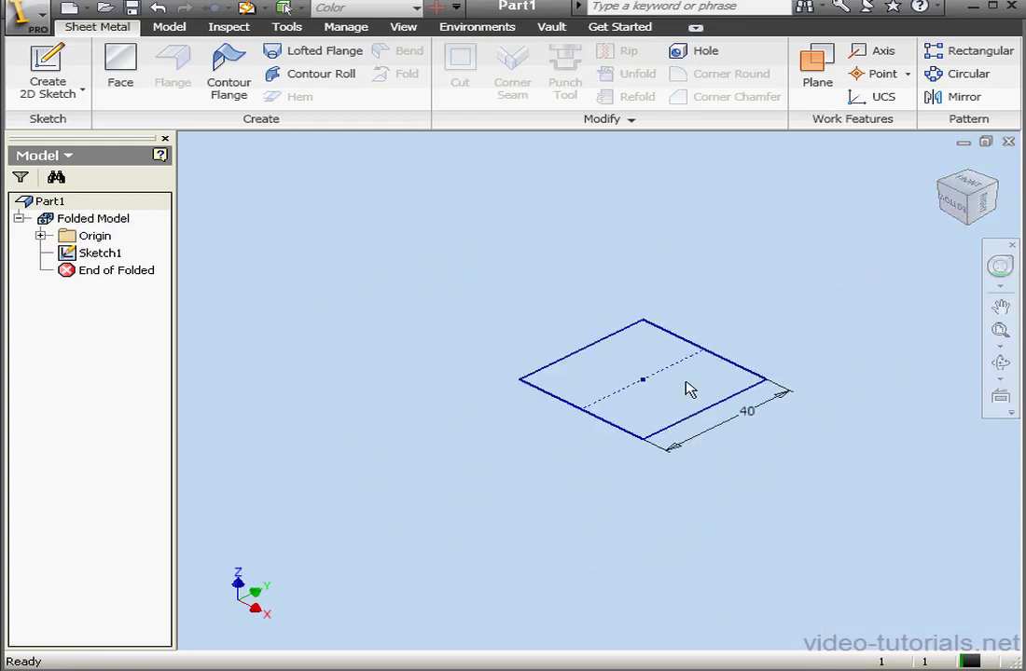
pyautogui.click(41, 235)
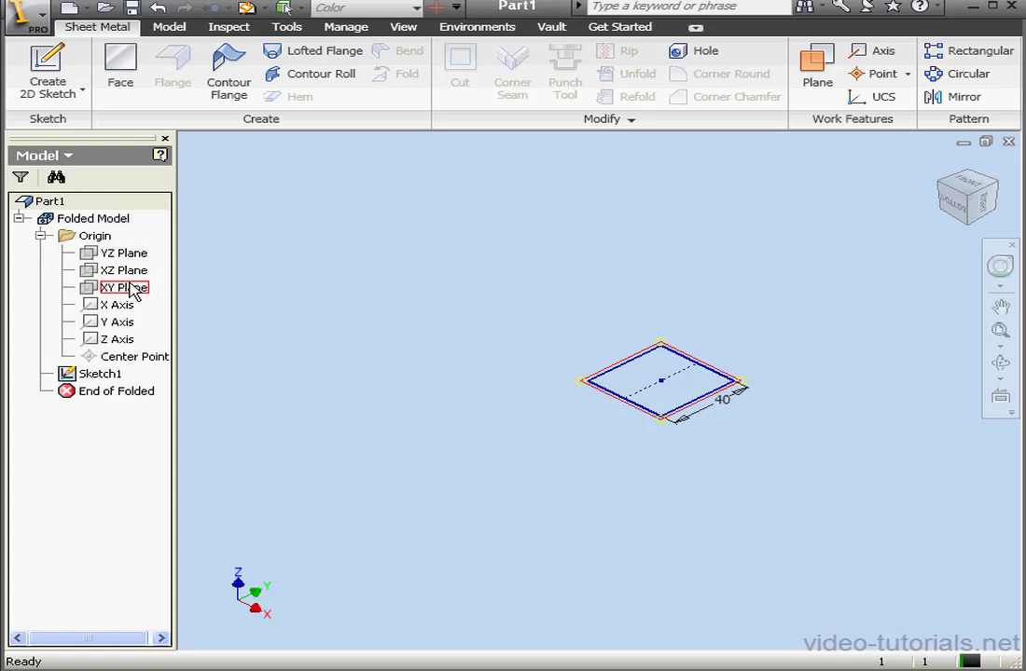
pyautogui.click(130, 288)
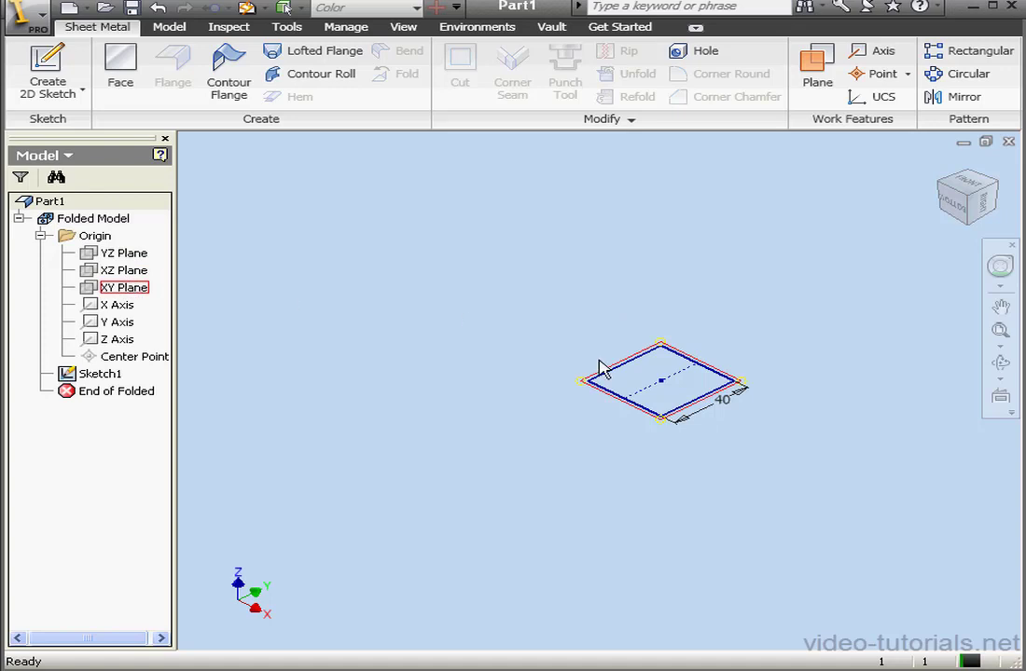
pyautogui.click(824, 65)
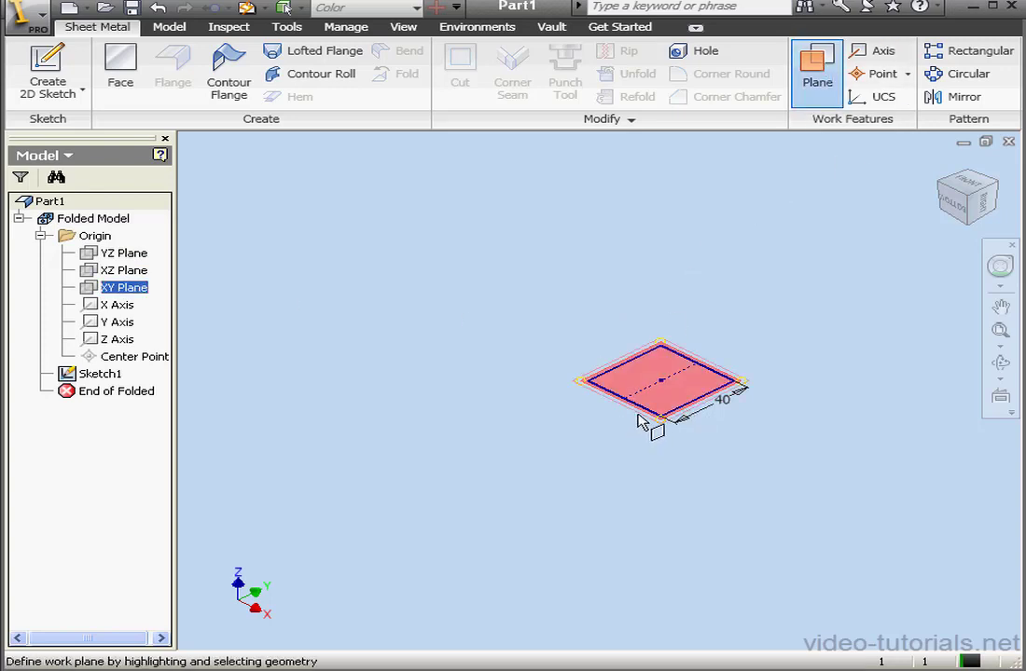
pyautogui.moveTo(647, 419); pyautogui.dragTo(652, 280)
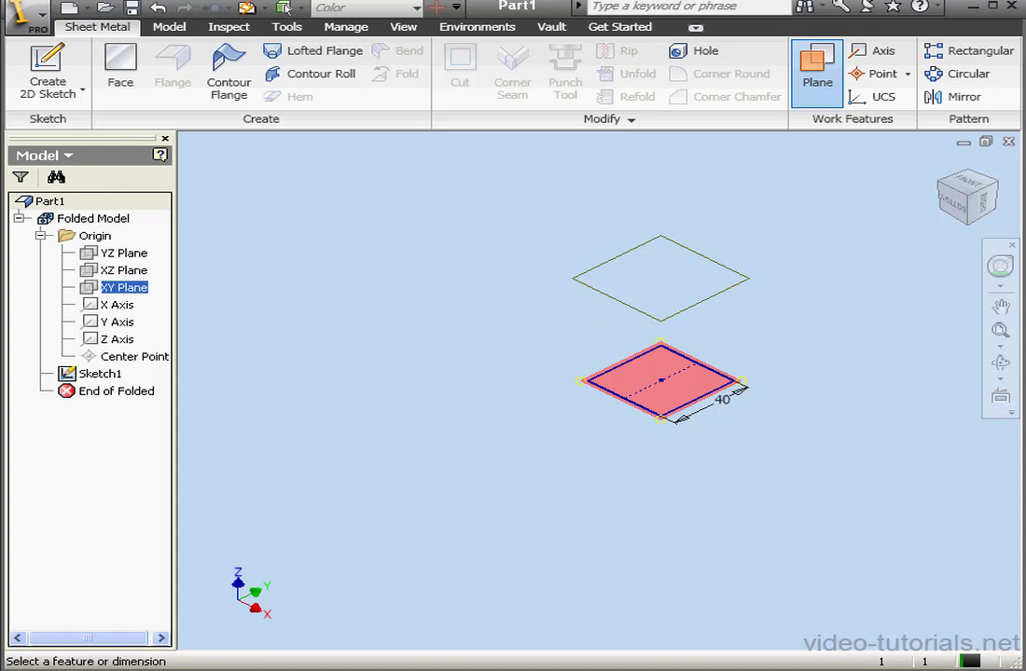
pyautogui.write('40')
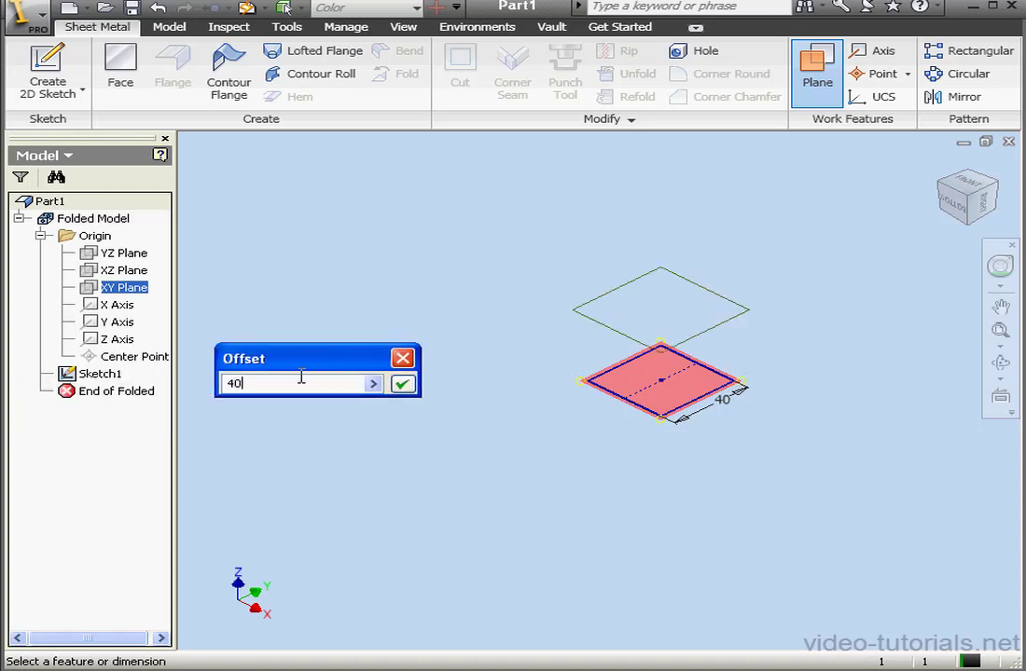
pyautogui.click(402, 384)
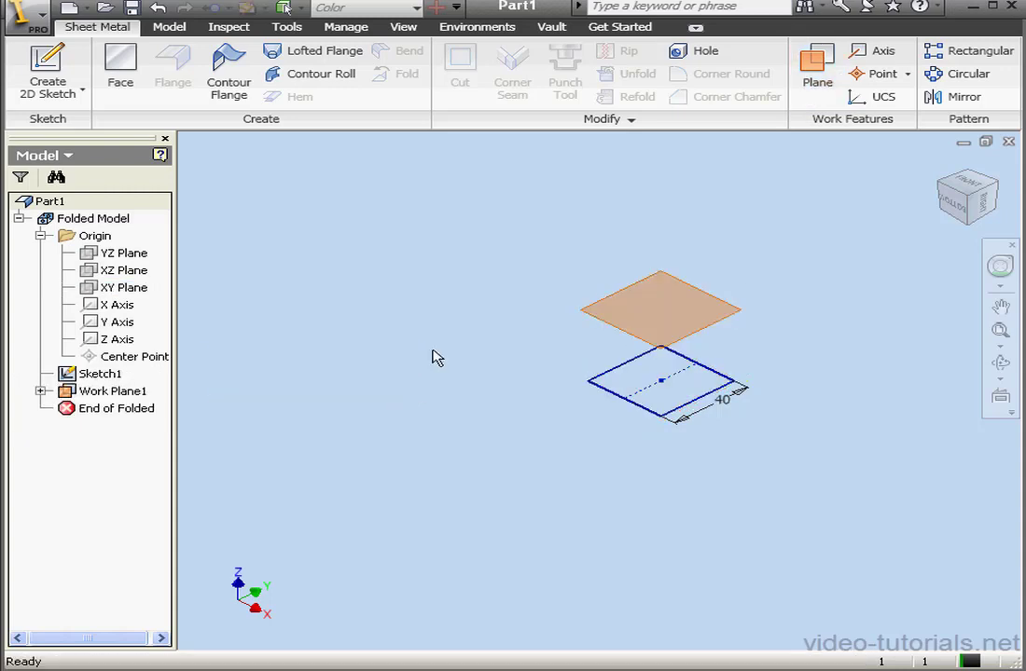
# Start a sketch on the offset work plane and draw a circle about 36 mm in diameter centred on the origin
pyautogui.click(47, 76)
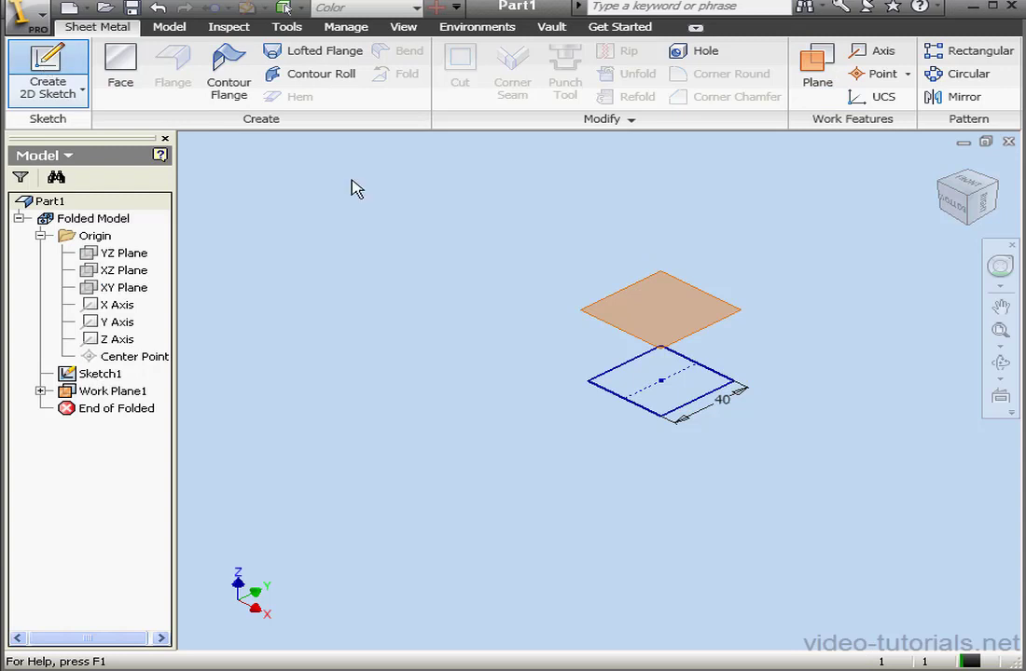
pyautogui.click(635, 343)
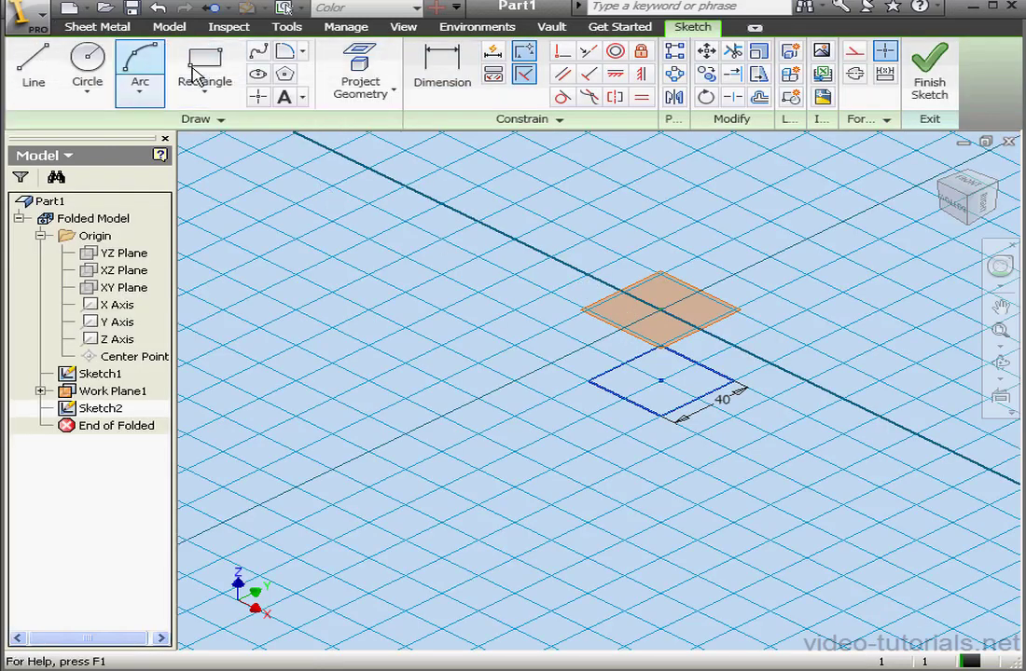
pyautogui.click(94, 75)
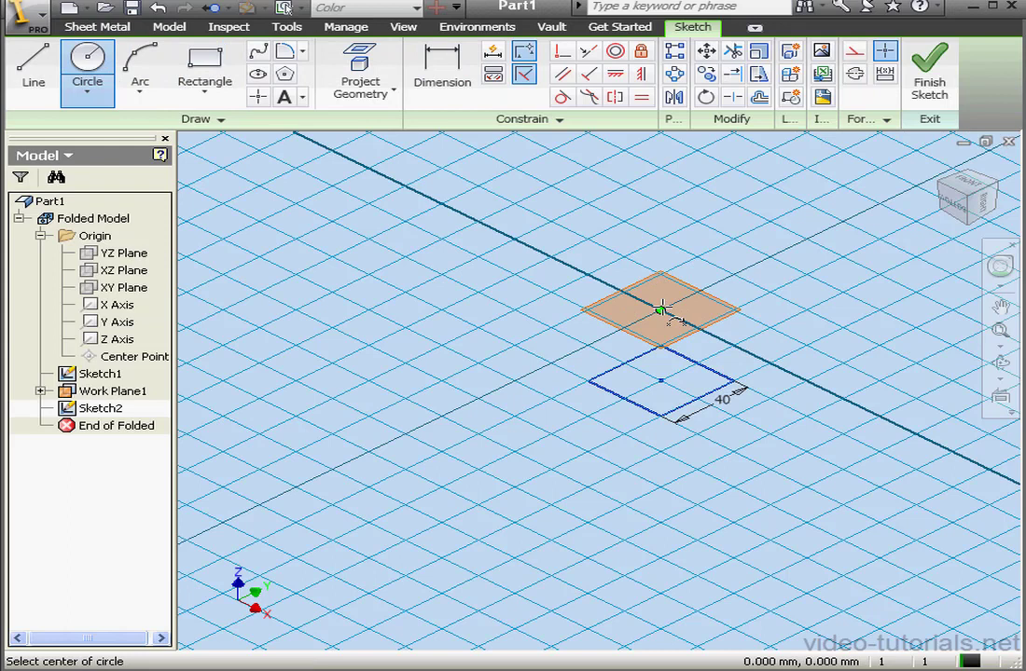
pyautogui.click(661, 309)
pyautogui.click(619, 290)
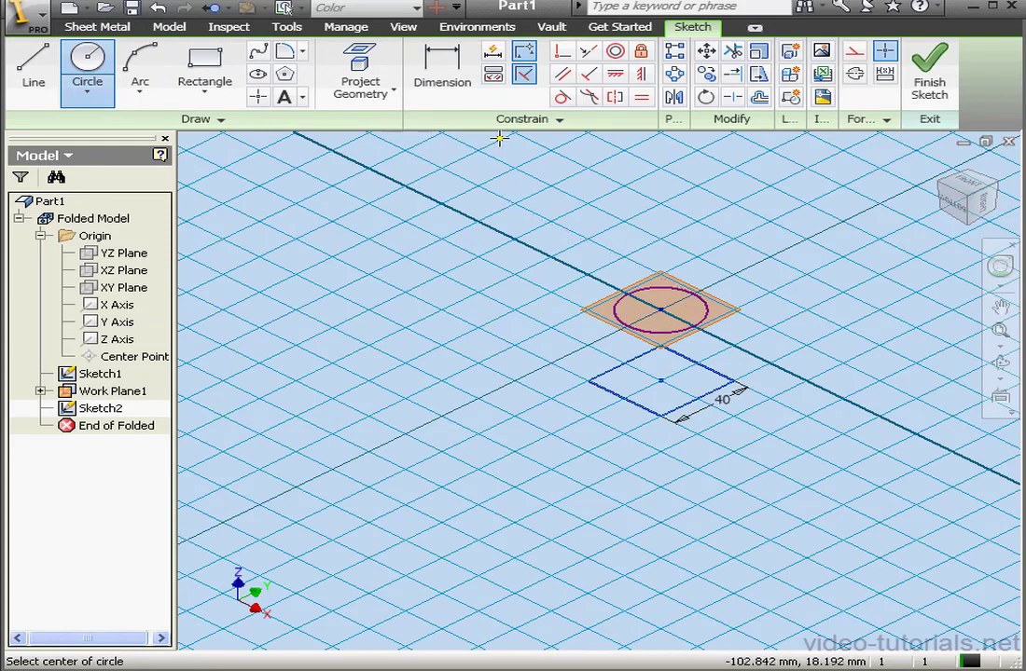
# Dimension the circle's diameter at 20 mm and finish the sketch
pyautogui.click(448, 69)
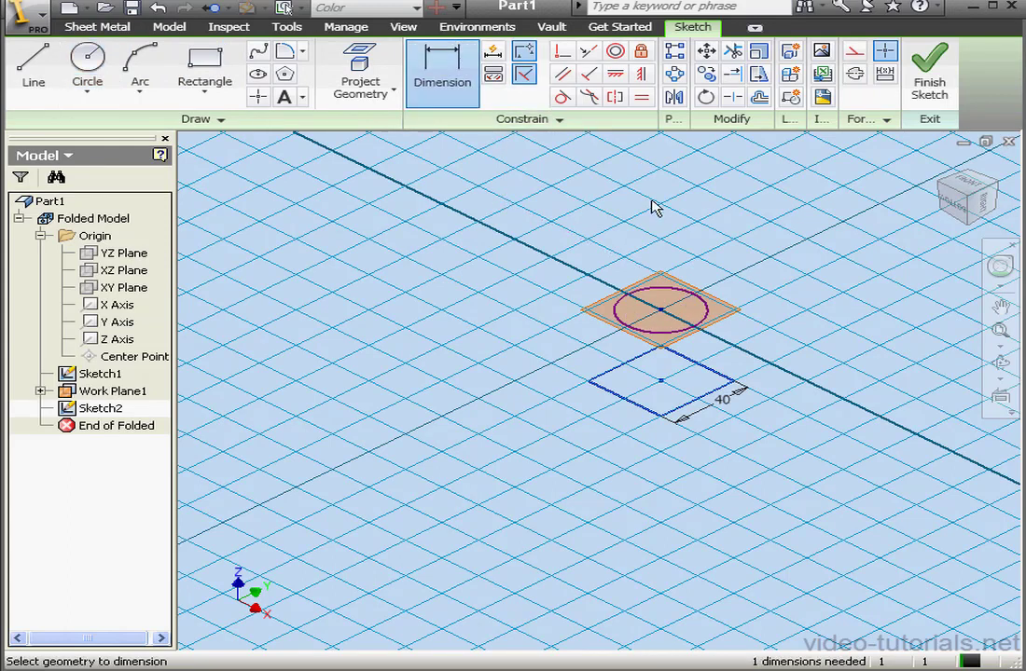
pyautogui.click(700, 287)
pyautogui.click(738, 268)
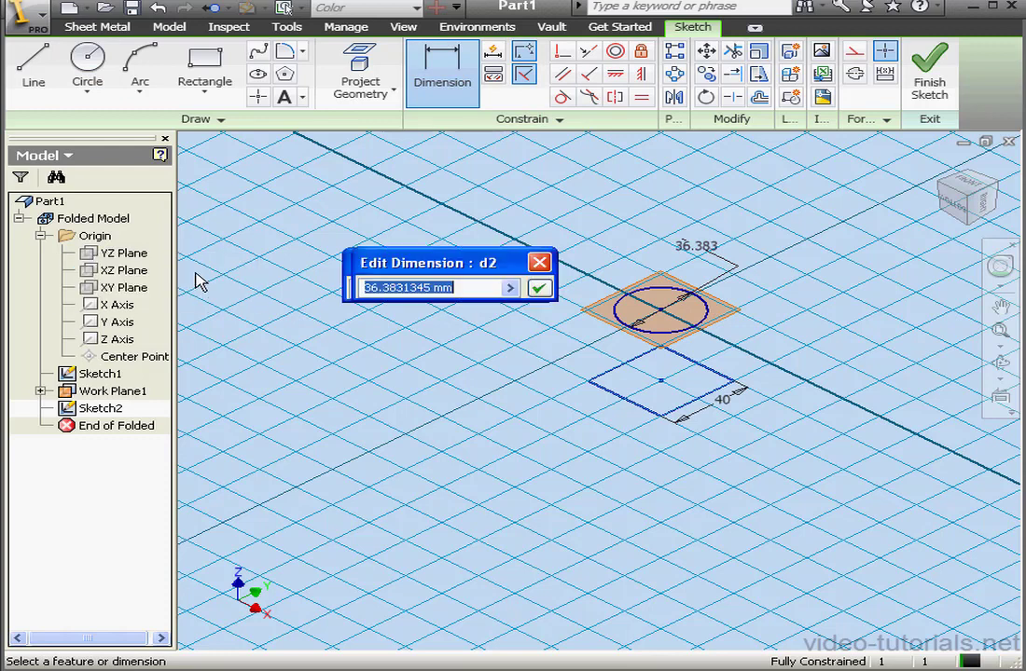
pyautogui.moveTo(415, 272); pyautogui.dragTo(443, 271)
pyautogui.write('20')
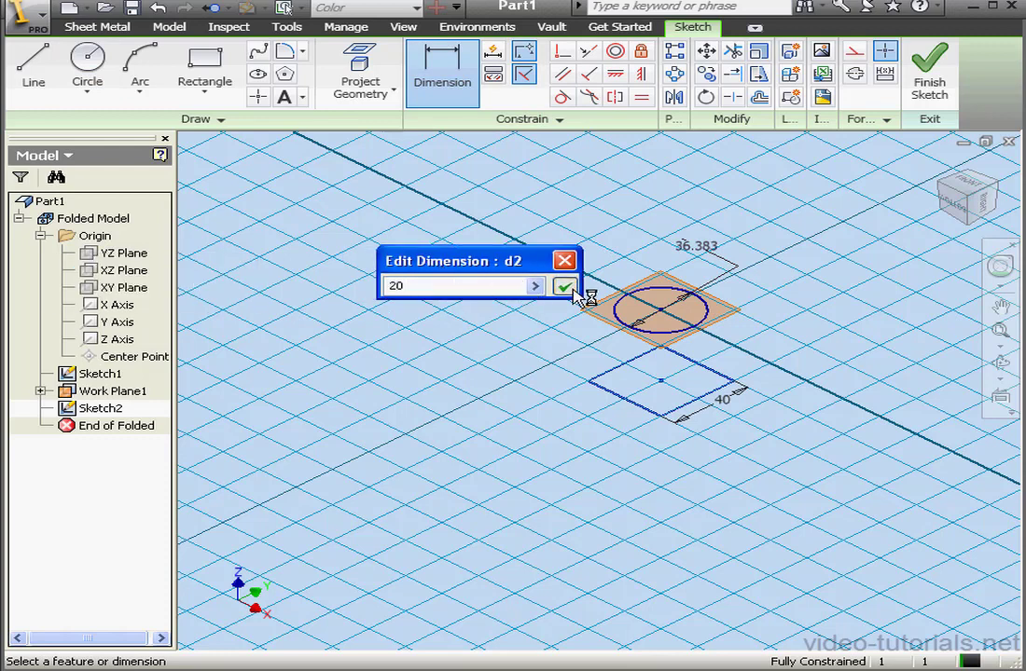
pyautogui.click(563, 287)
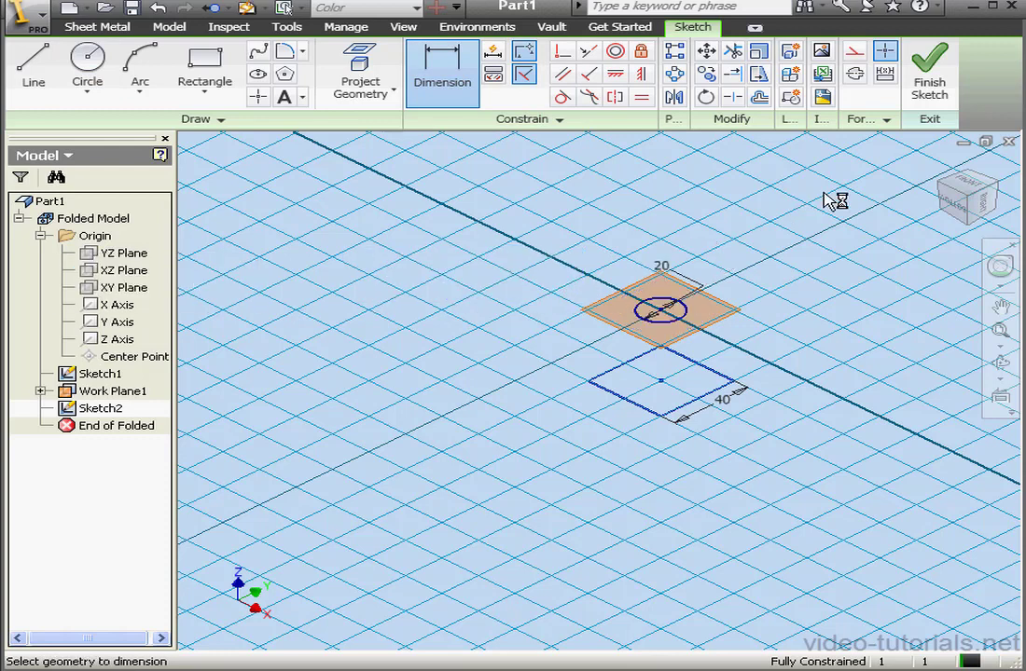
pyautogui.click(932, 84)
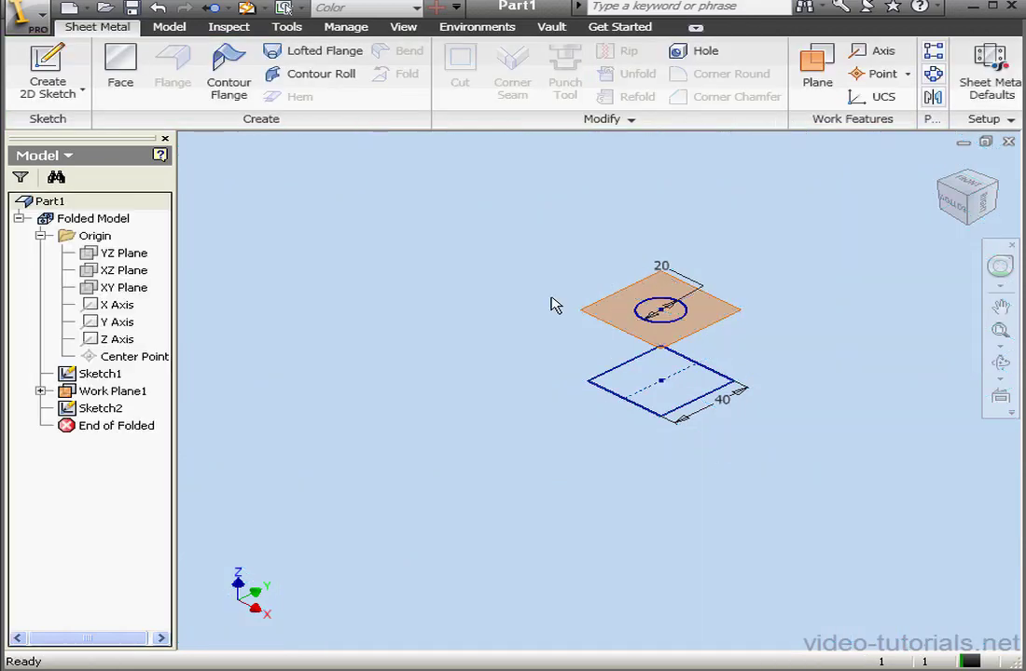
# Turn off the visibility of the offset work plane that carries the circle sketch
pyautogui.scroll(3, 583, 322)
pyautogui.moveTo(669, 406)
pyautogui.mouseDown(button='middle')
pyautogui.moveTo(532, 393)
pyautogui.moveTo(721, 424)
pyautogui.moveTo(541, 434)
pyautogui.mouseUp(button='middle')
pyautogui.scroll(3, 533, 401)
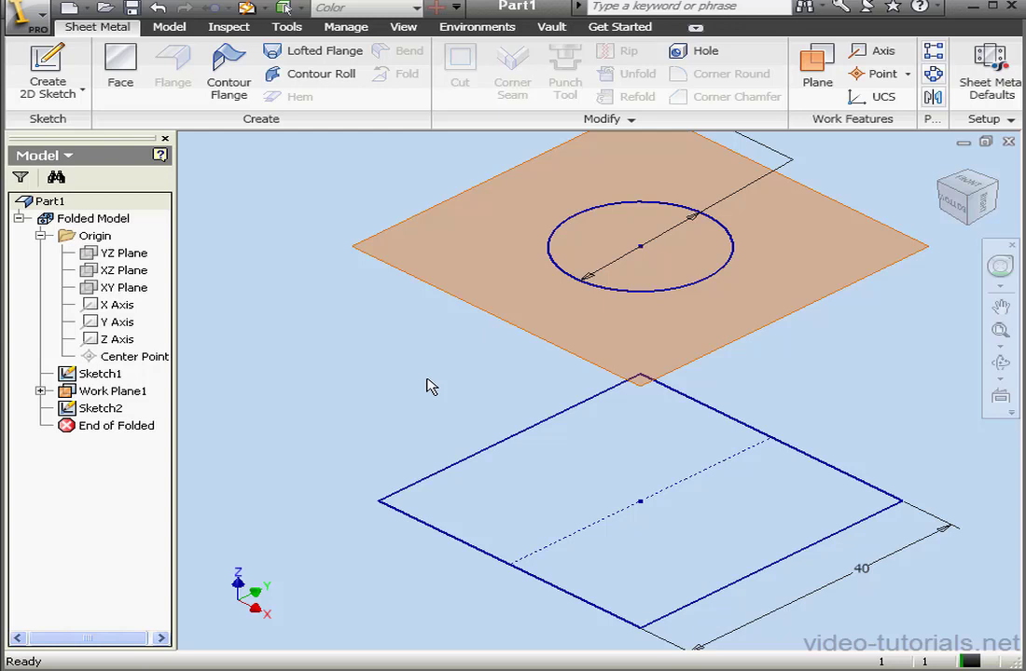
pyautogui.click(110, 395)
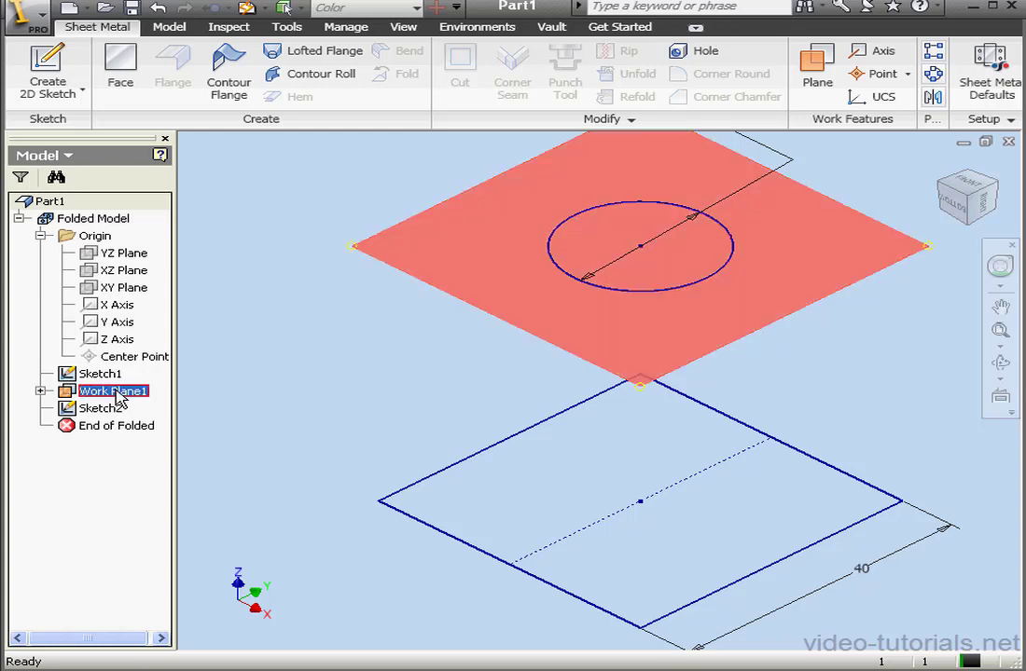
pyautogui.rightClick(120, 399)
pyautogui.click(122, 608)
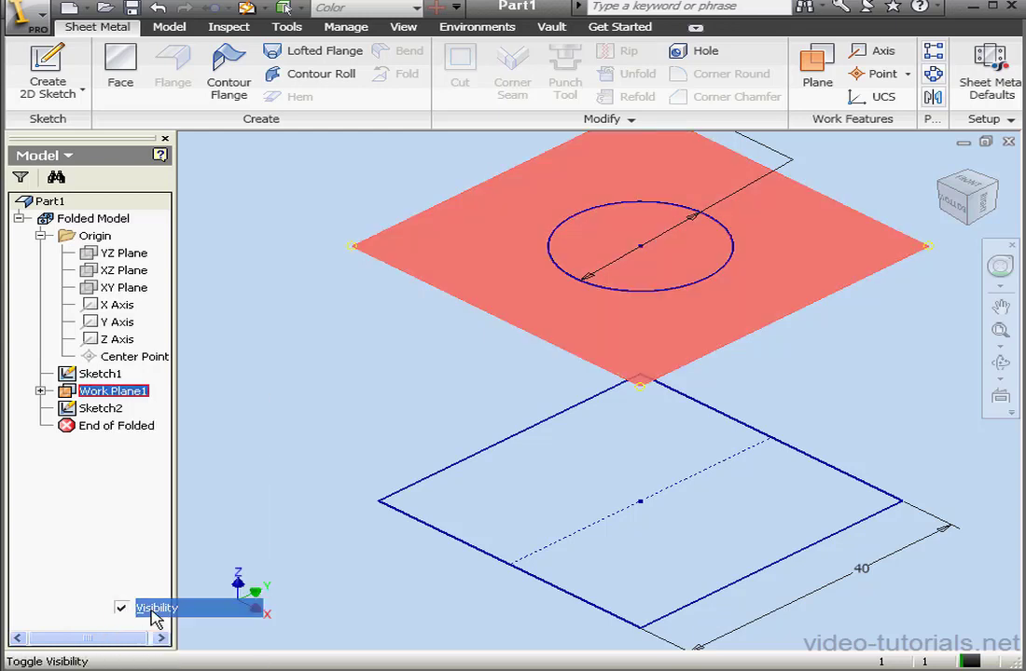
# Start a lofted flange with the square as Profile 1 and the circle as Profile 2, using the flipped material side
pyautogui.click(321, 50)
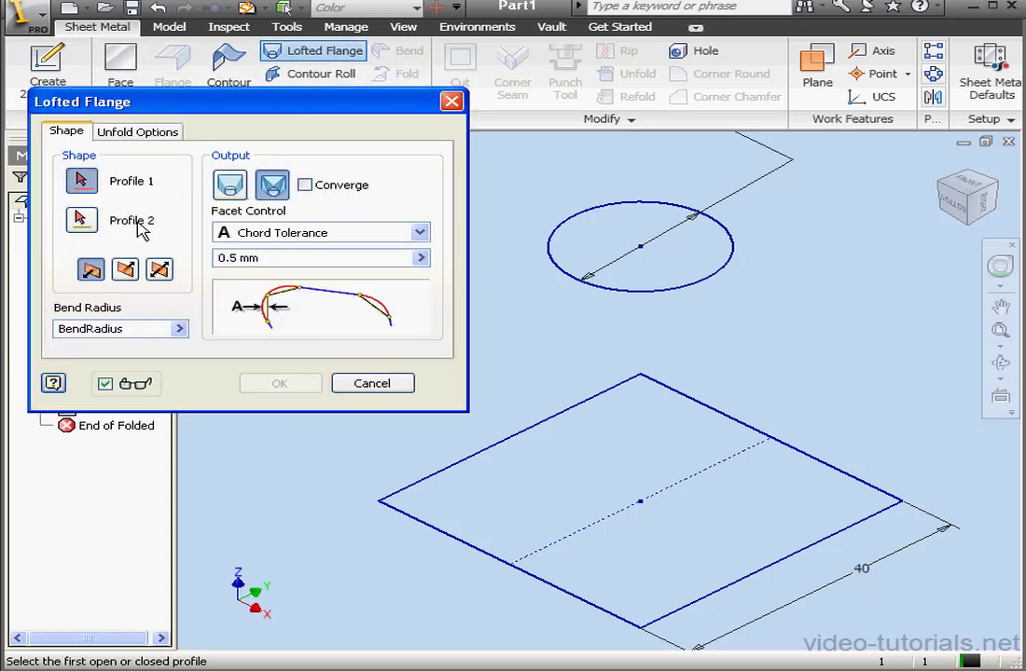
pyautogui.click(400, 514)
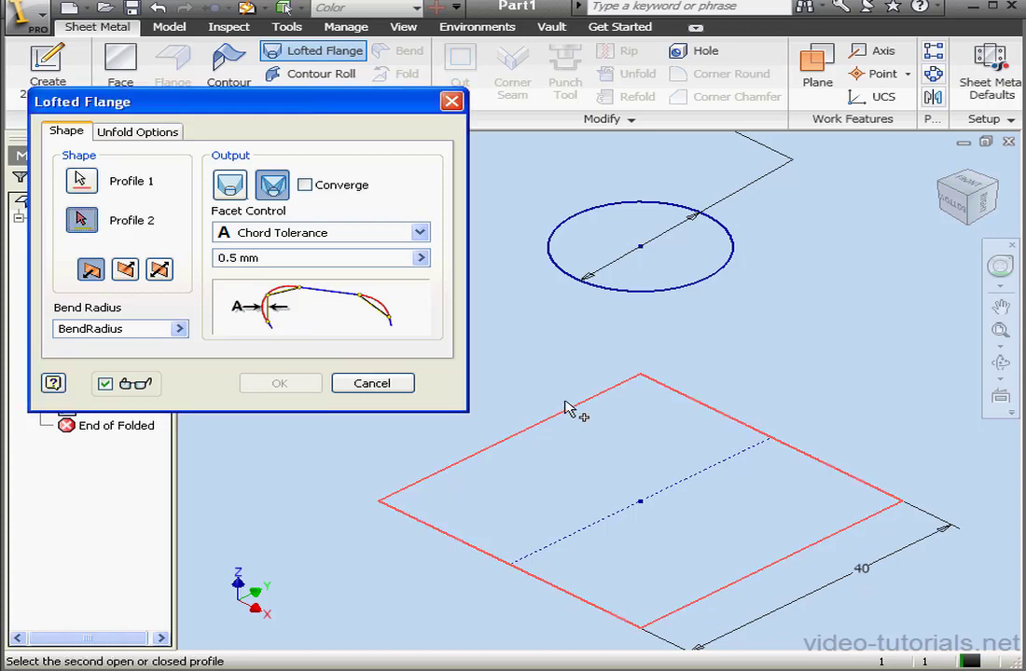
pyautogui.click(624, 293)
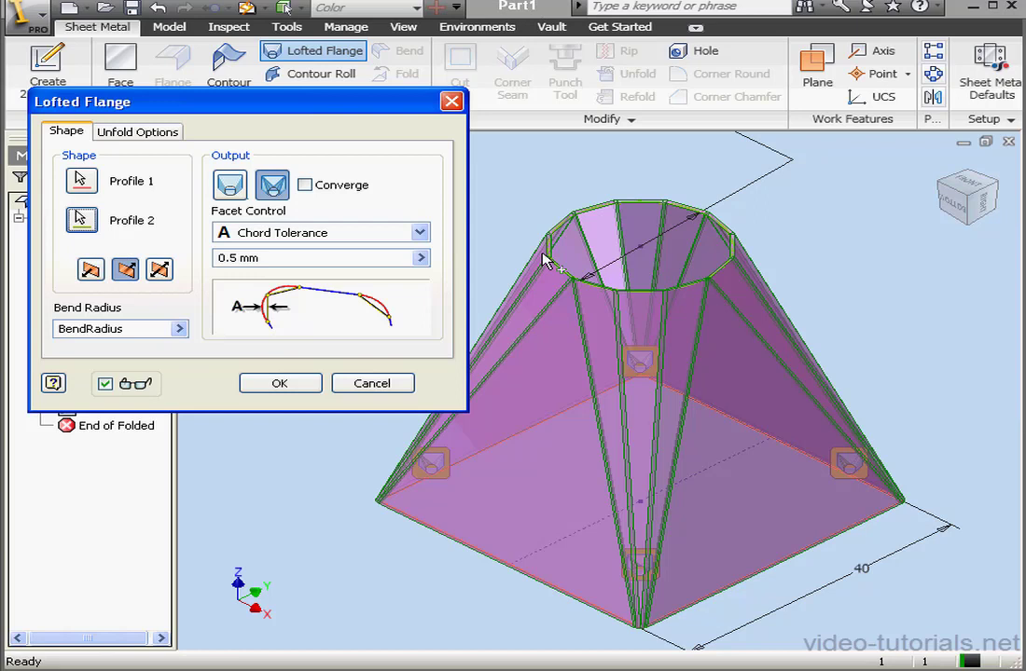
pyautogui.click(91, 269)
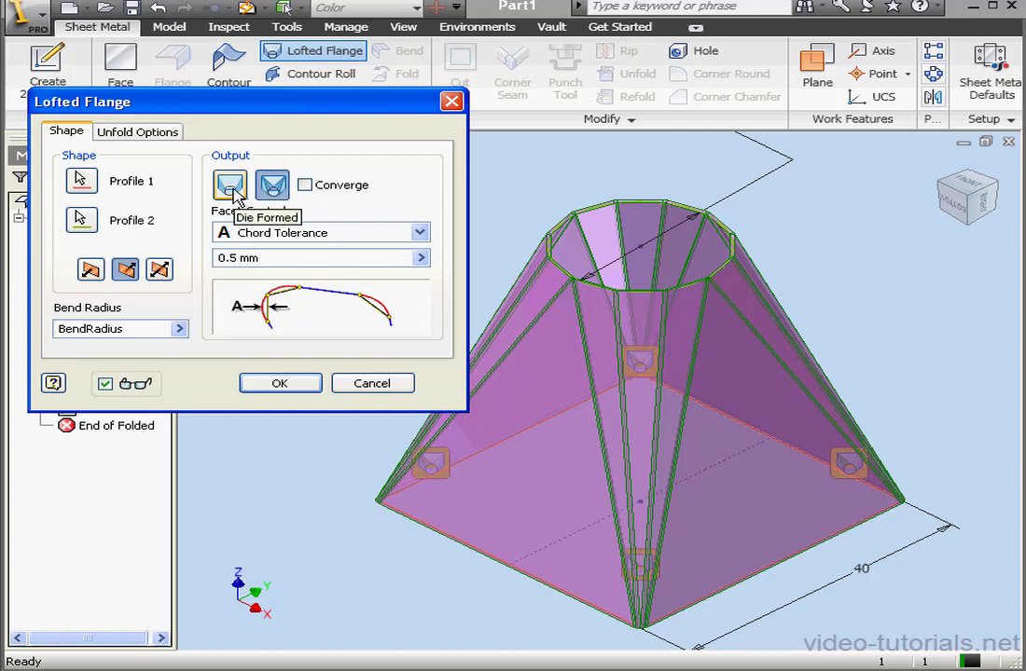
# Compare the Die Formed output with the faceted output, trying chord tolerances of 5 mm and 0.5 mm on the facets
pyautogui.click(232, 190)
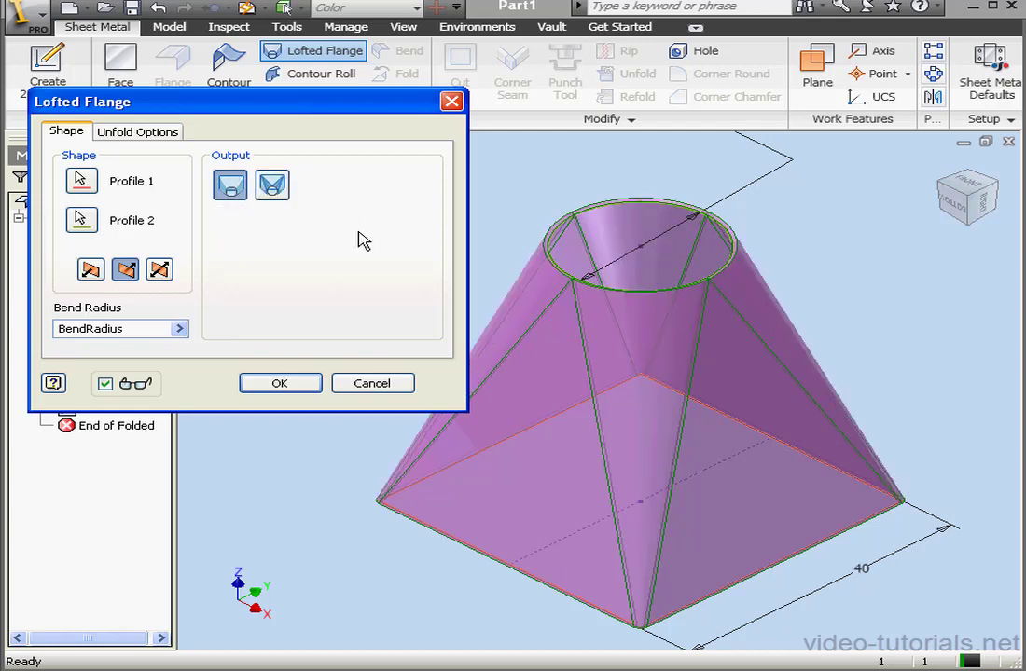
pyautogui.click(273, 191)
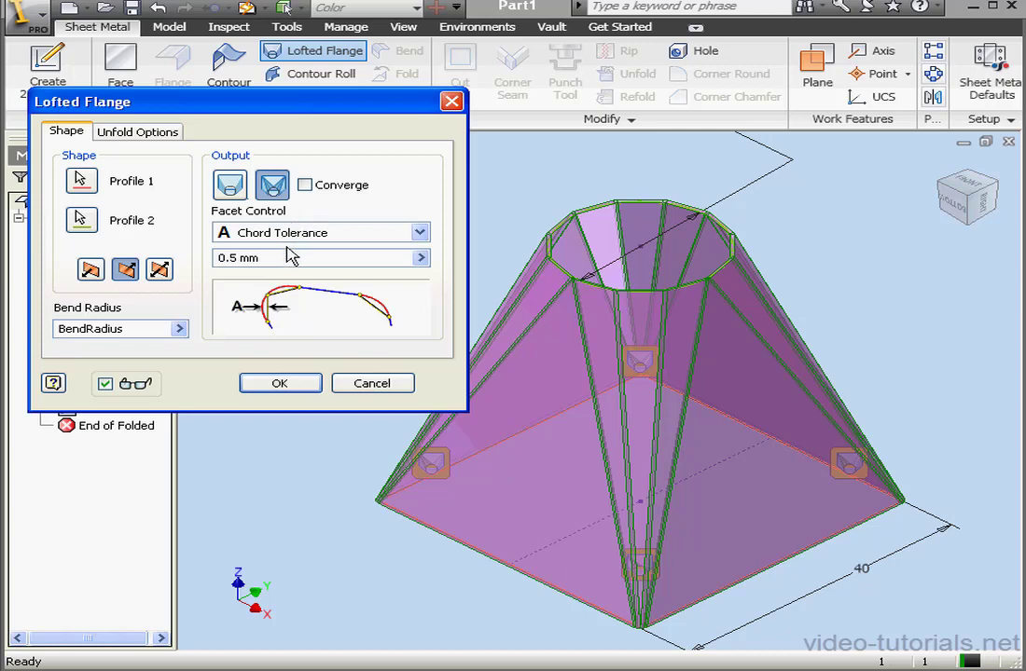
pyautogui.scroll(5, 648, 309)
pyautogui.moveTo(614, 291); pyautogui.dragTo(690, 415, button='middle')
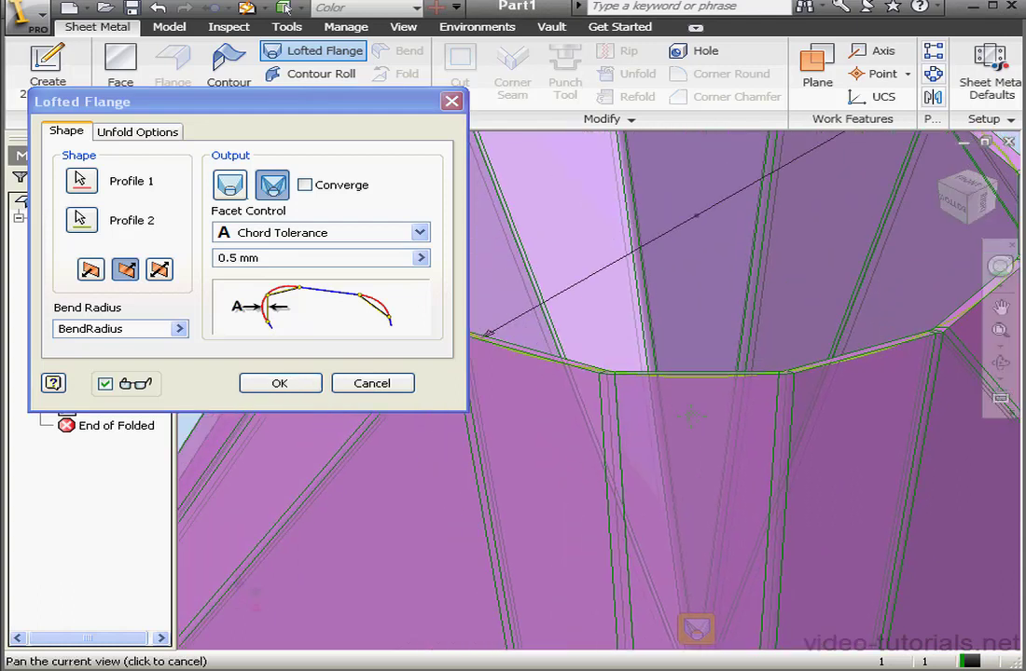
pyautogui.scroll(-2, 690, 415)
pyautogui.scroll(-2, 774, 469)
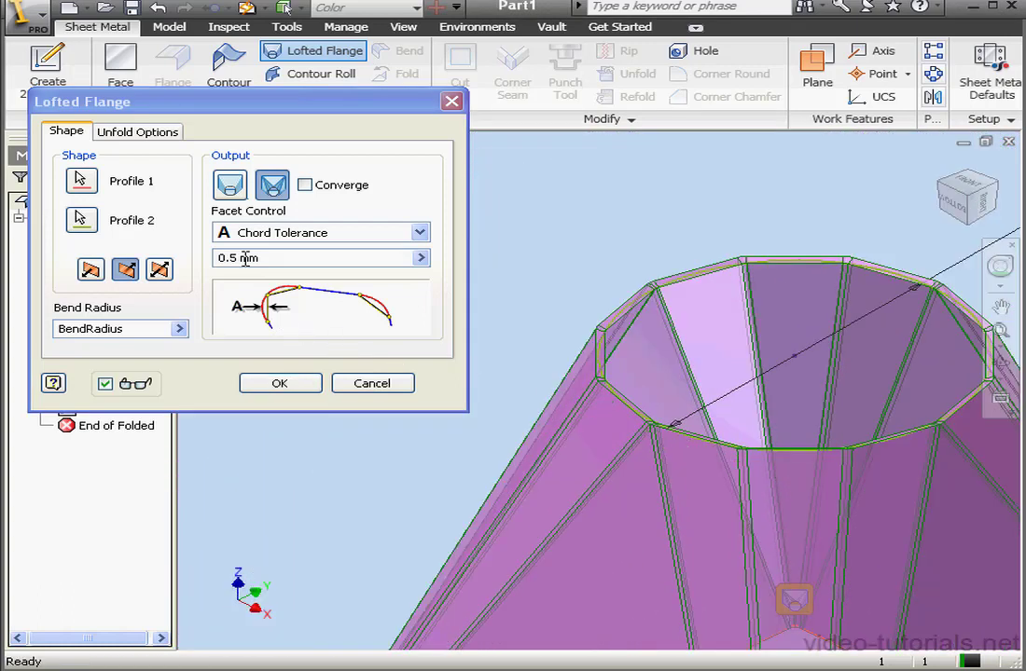
pyautogui.moveTo(269, 261); pyautogui.dragTo(201, 265)
pyautogui.write('5')
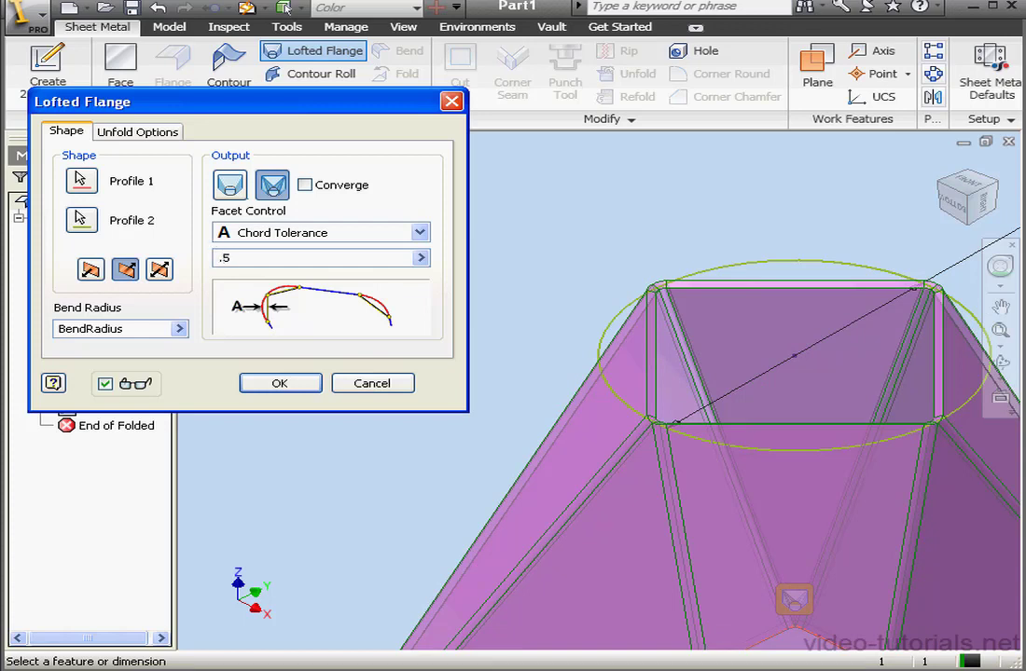
# Try controlling the flange's facets by Facet Angle with a value of 30 degrees
pyautogui.click(419, 232)
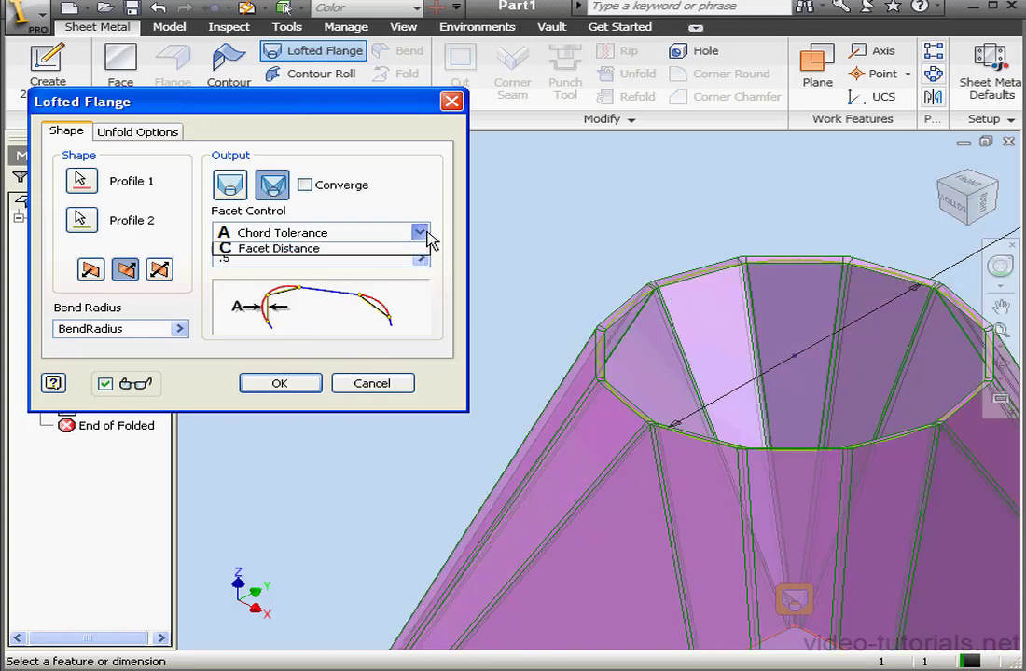
pyautogui.click(344, 267)
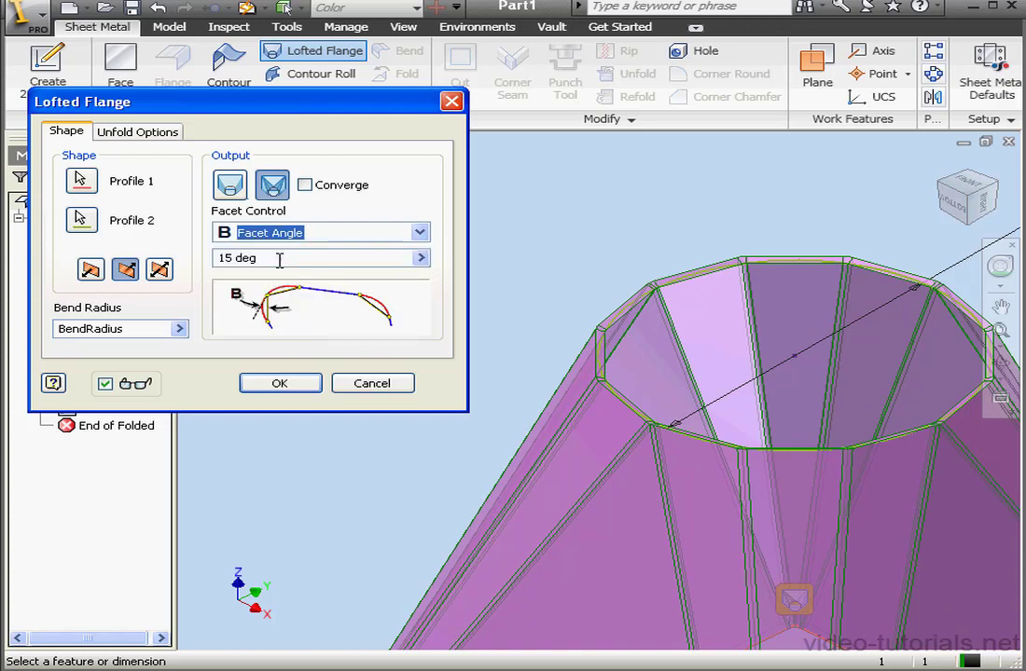
pyautogui.write('3')
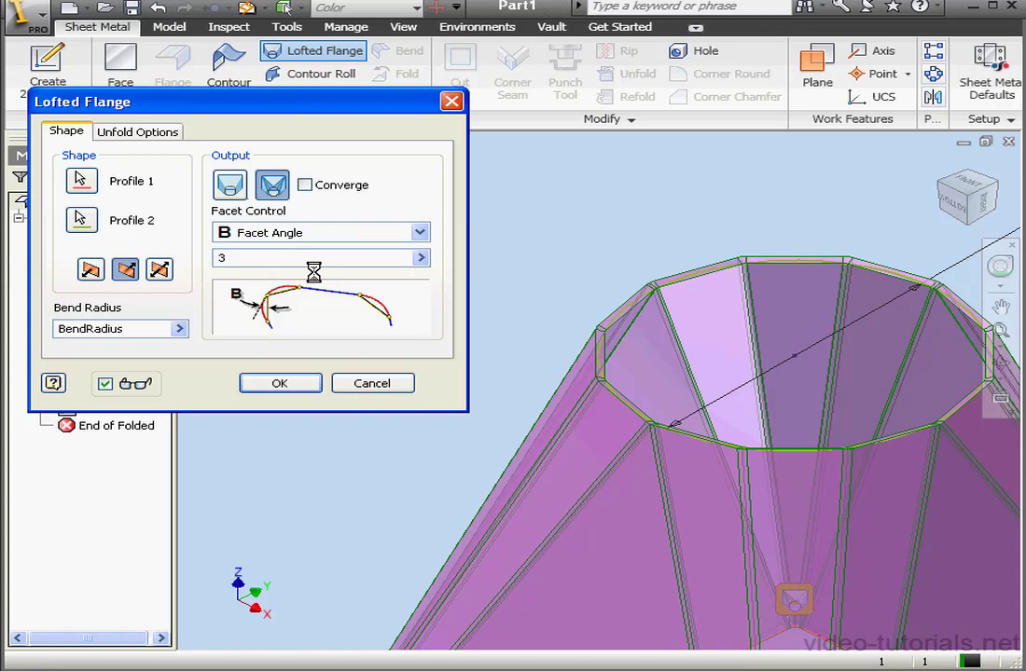
pyautogui.write('0')
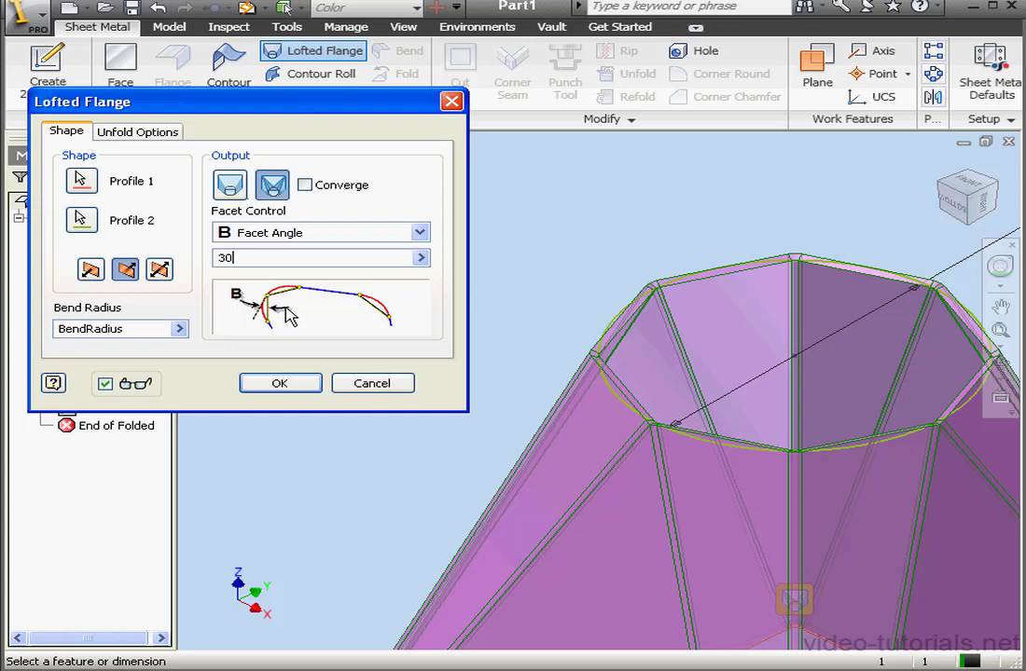
# Switch the facet control to Facet Distance and set it to 5 mm
pyautogui.click(419, 233)
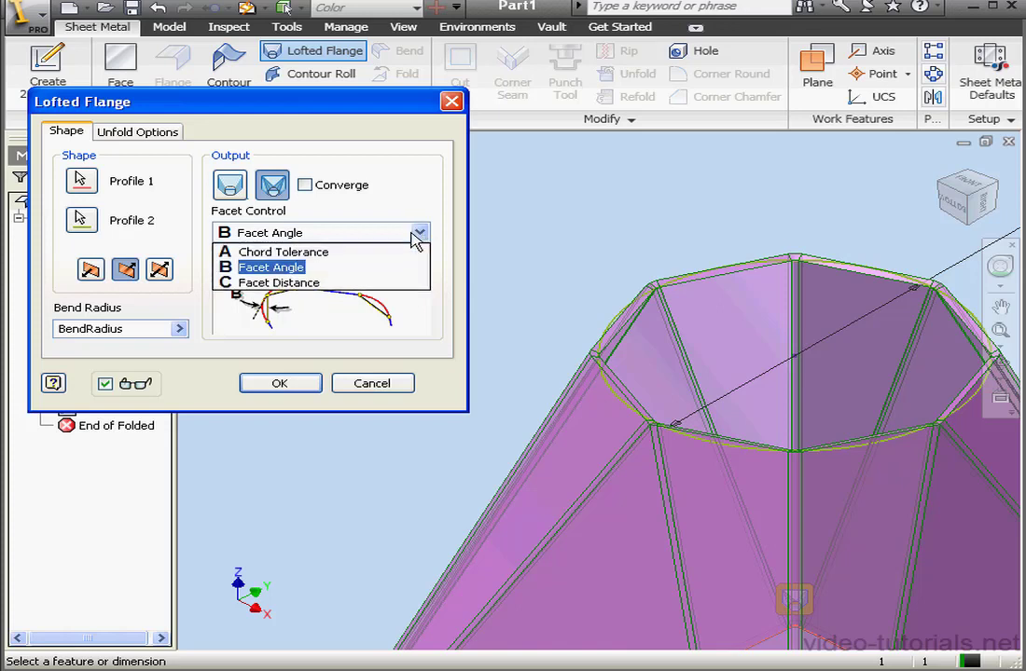
pyautogui.click(339, 283)
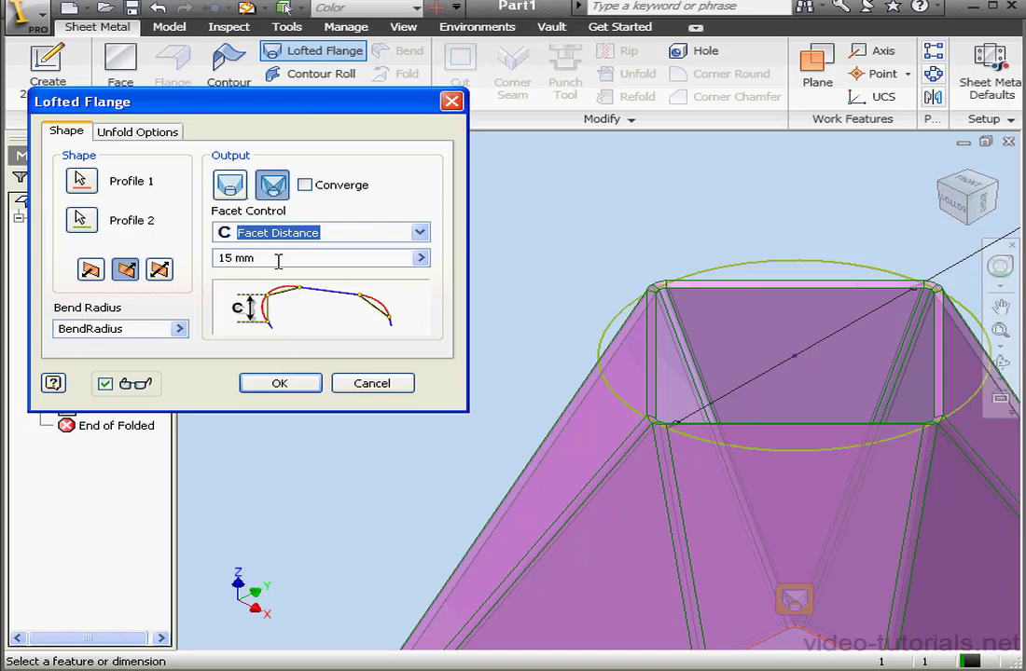
pyautogui.press('Tab')
pyautogui.write('5')
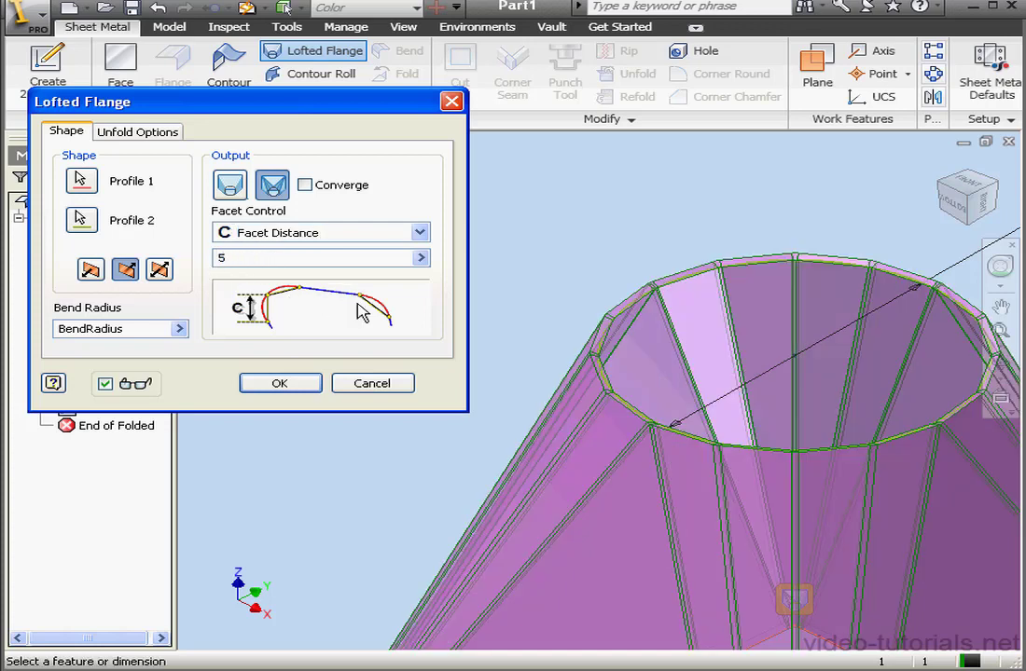
# Check the unfold rule choices for the lofted flange and create the feature with the faceted output
pyautogui.click(161, 132)
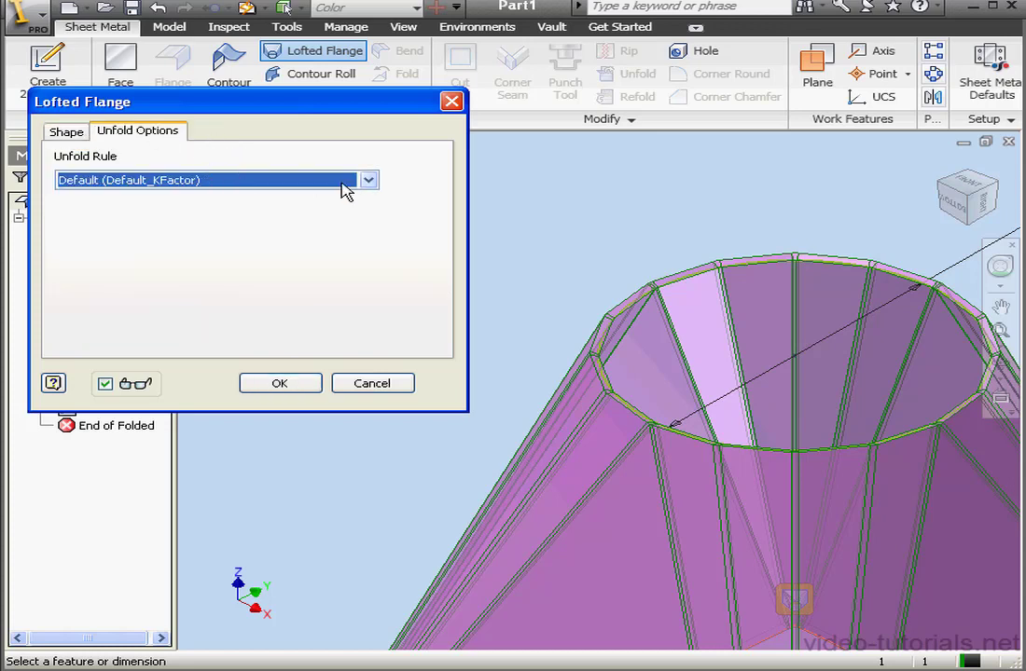
pyautogui.click(343, 180)
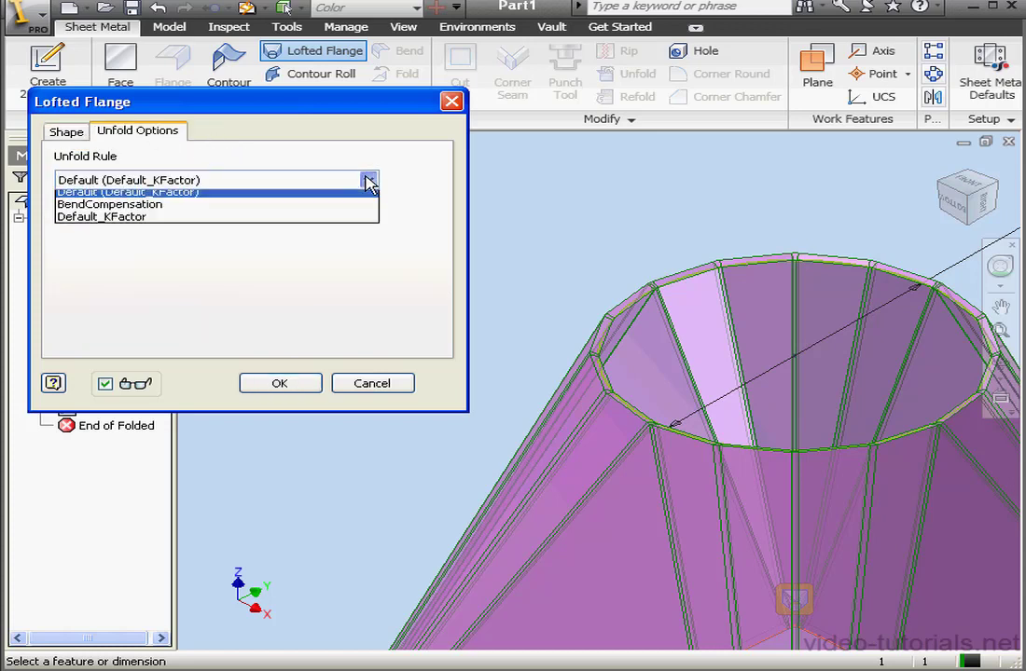
pyautogui.click(322, 198)
pyautogui.click(66, 131)
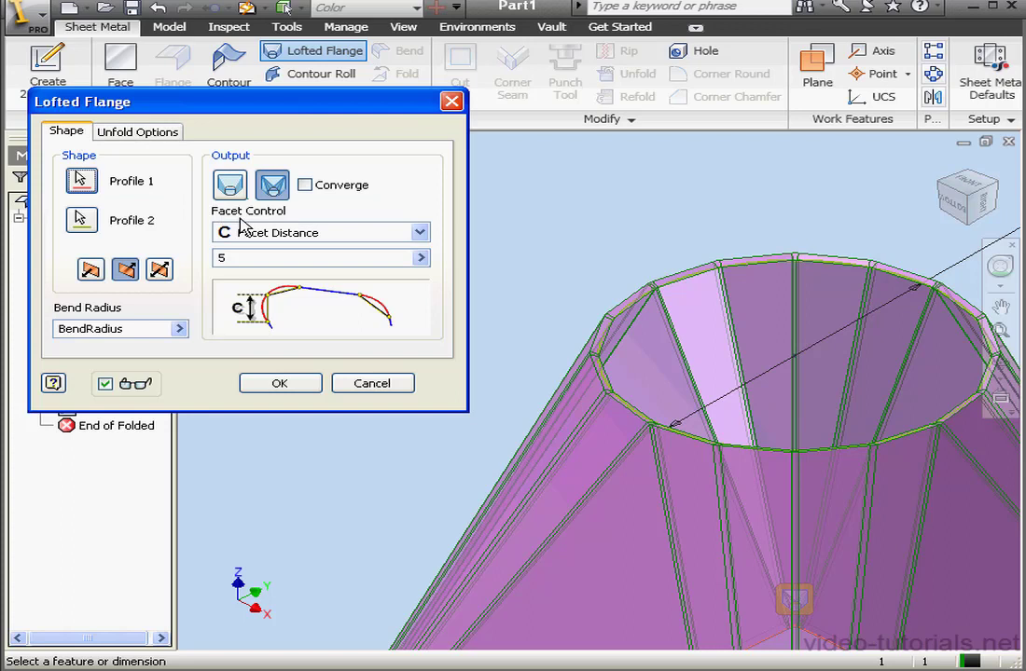
pyautogui.click(281, 386)
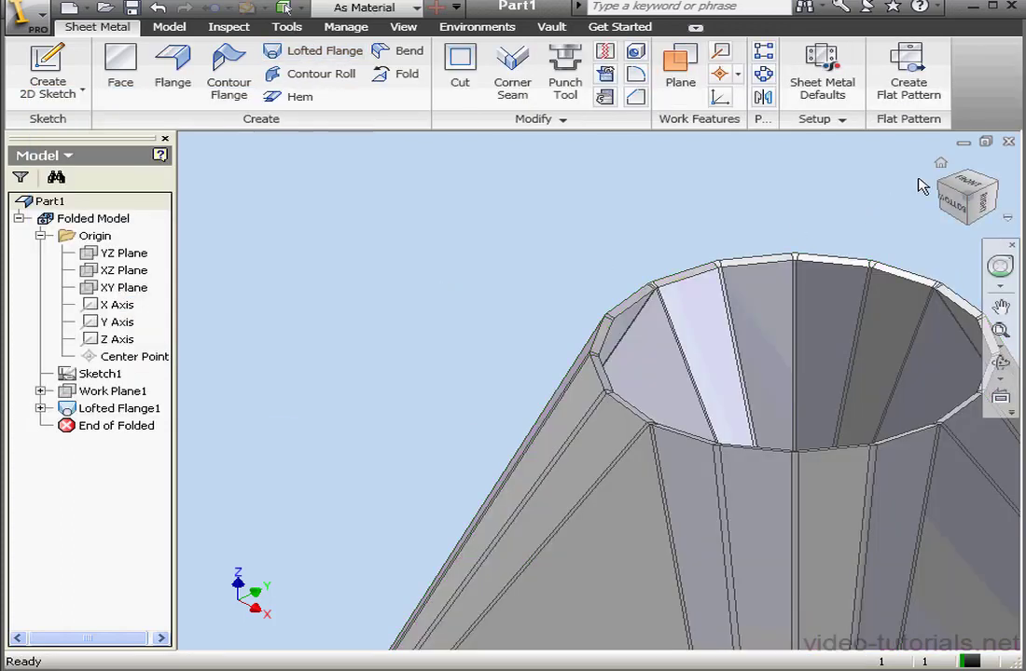
pyautogui.scroll(-3, 442, 178)
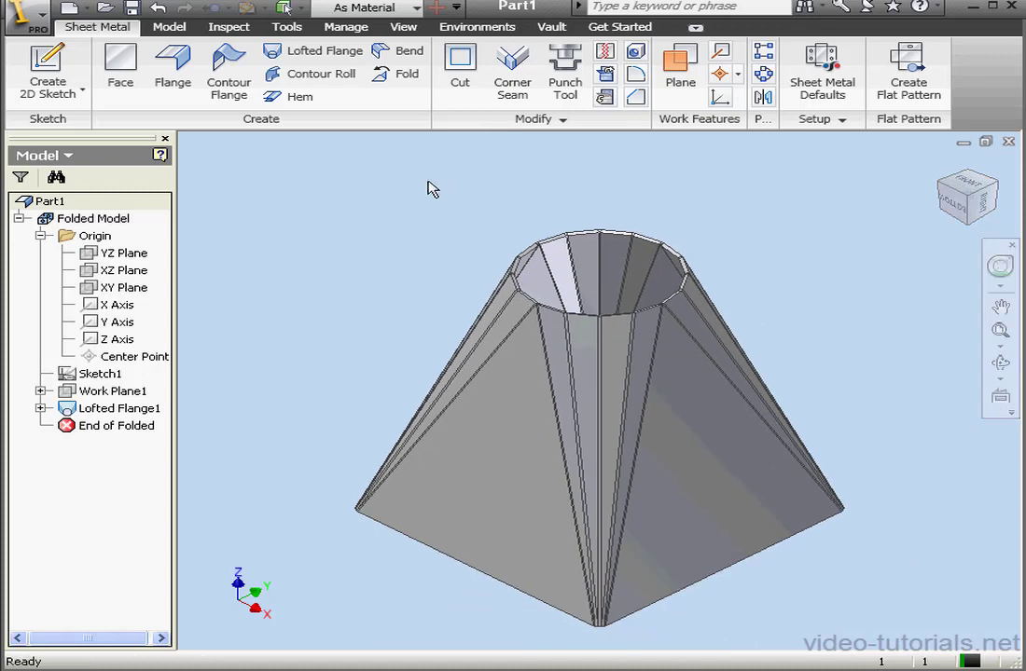